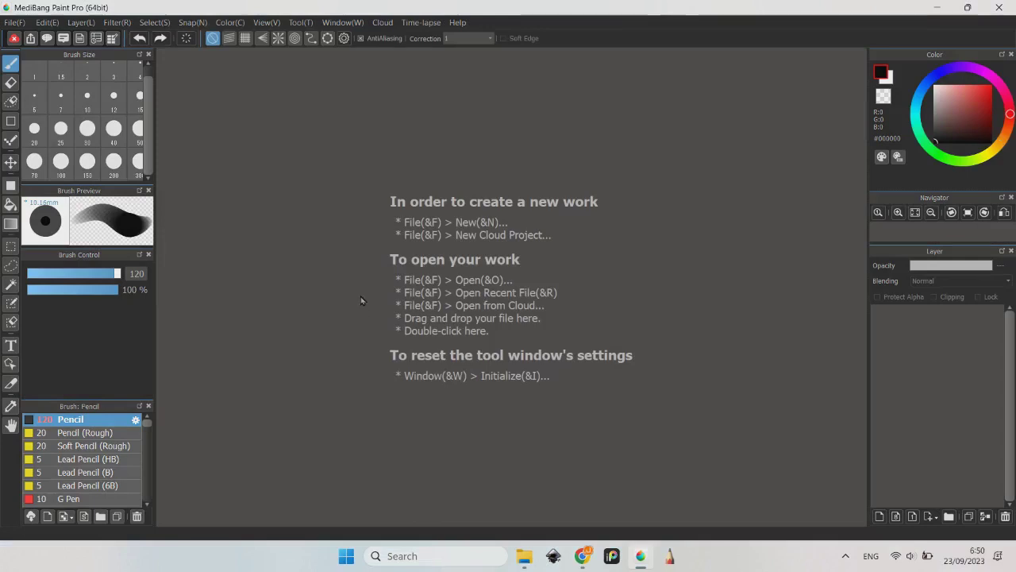
Step: Start a new 1500 × 1500 px image, keeping the Background Color Transparent
{"action": "left_click", "coordinate": [15, 24]}
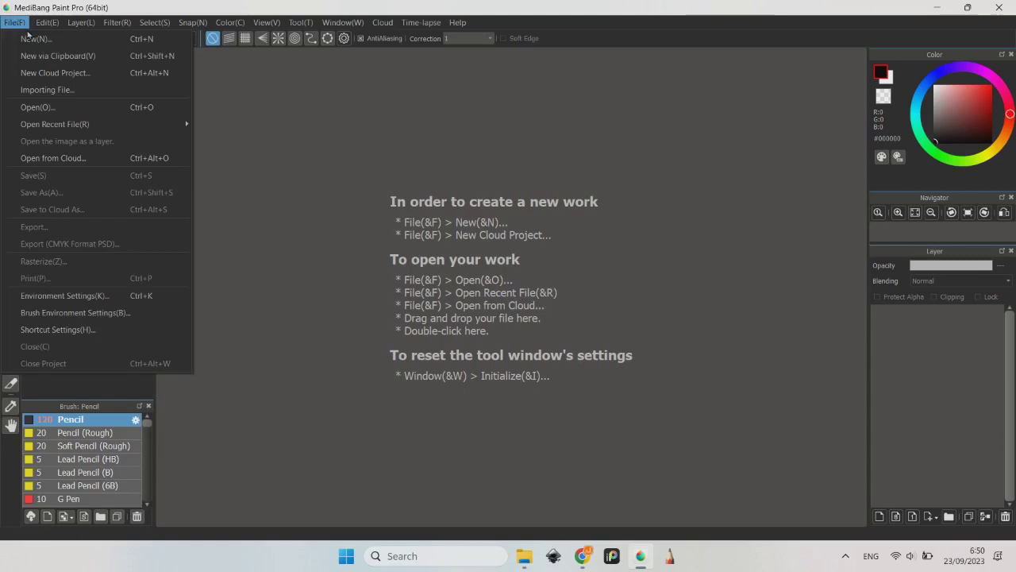
{"action": "left_click", "coordinate": [29, 40]}
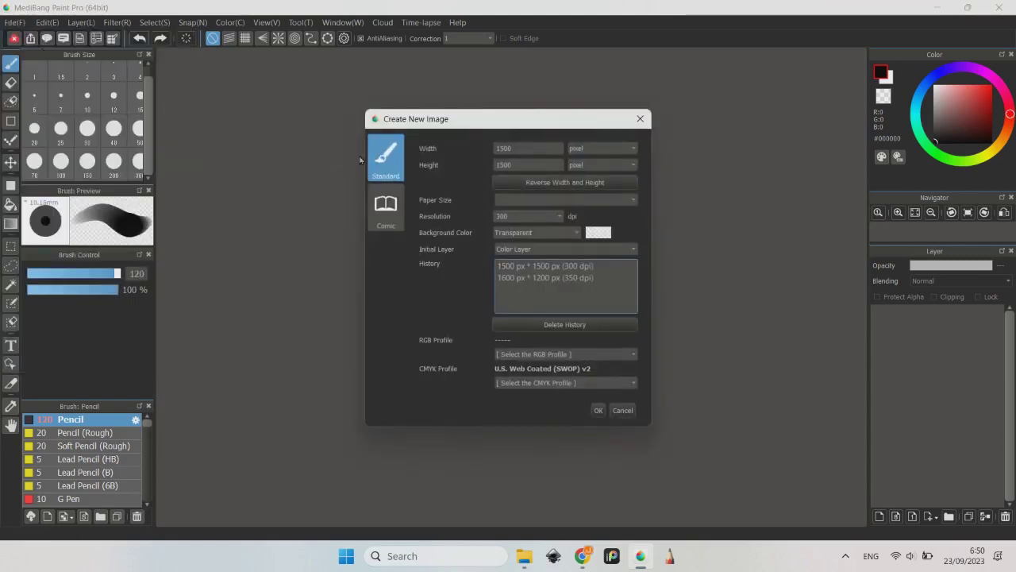
{"action": "left_click", "coordinate": [526, 148]}
{"action": "double_click", "coordinate": [526, 148]}
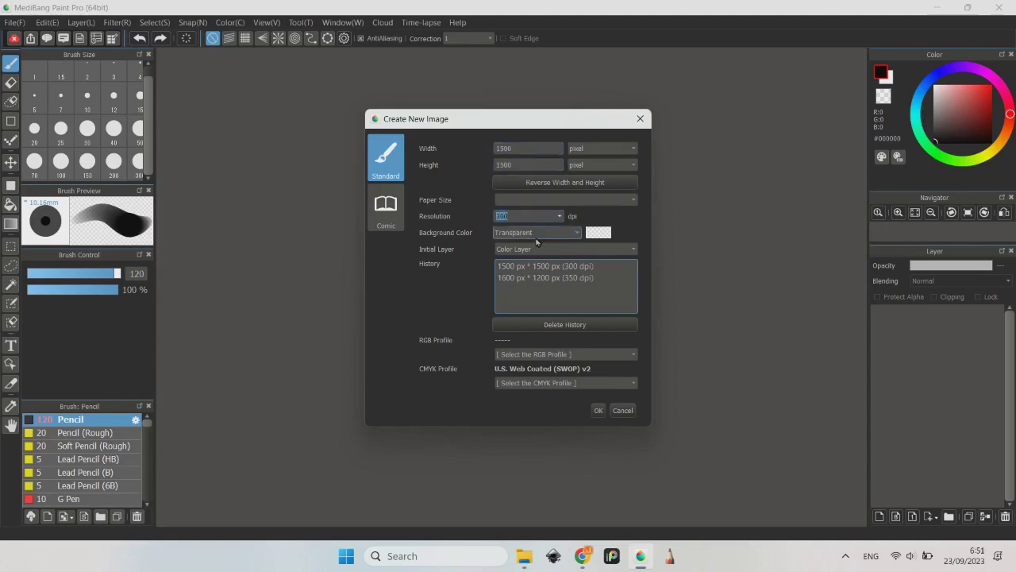
{"action": "left_click", "coordinate": [576, 234]}
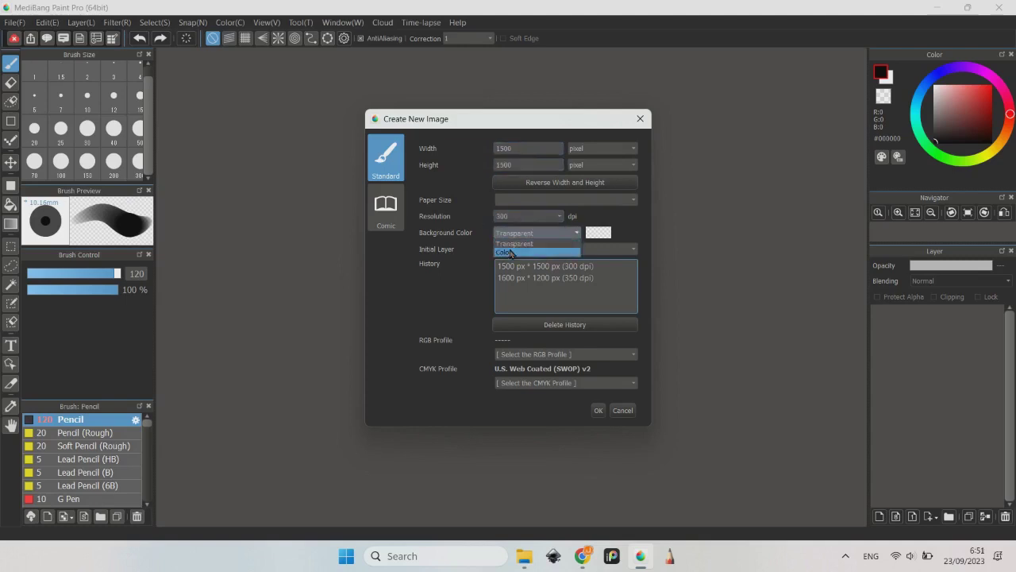
{"action": "left_click", "coordinate": [628, 227]}
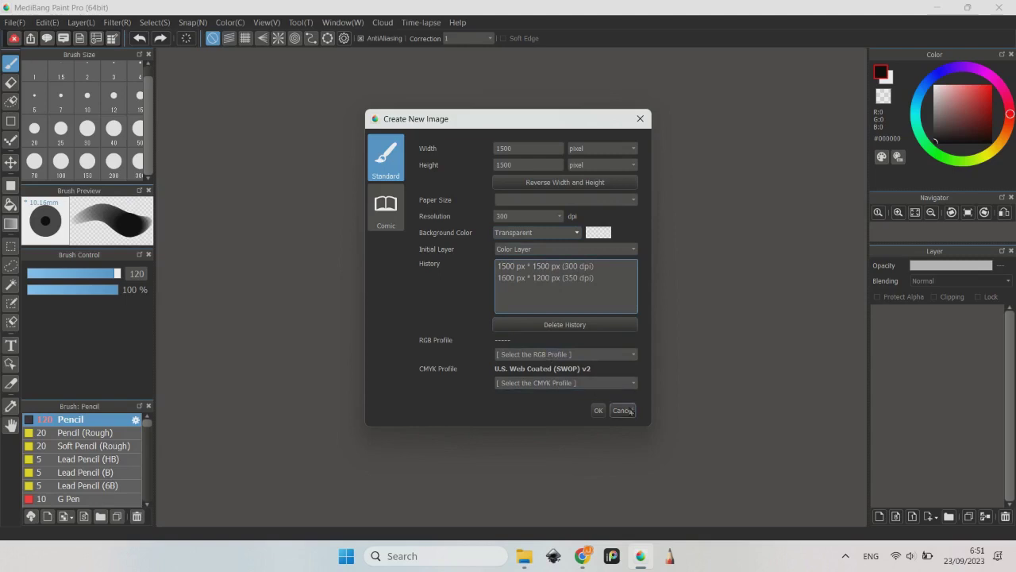
{"action": "left_click", "coordinate": [598, 410]}
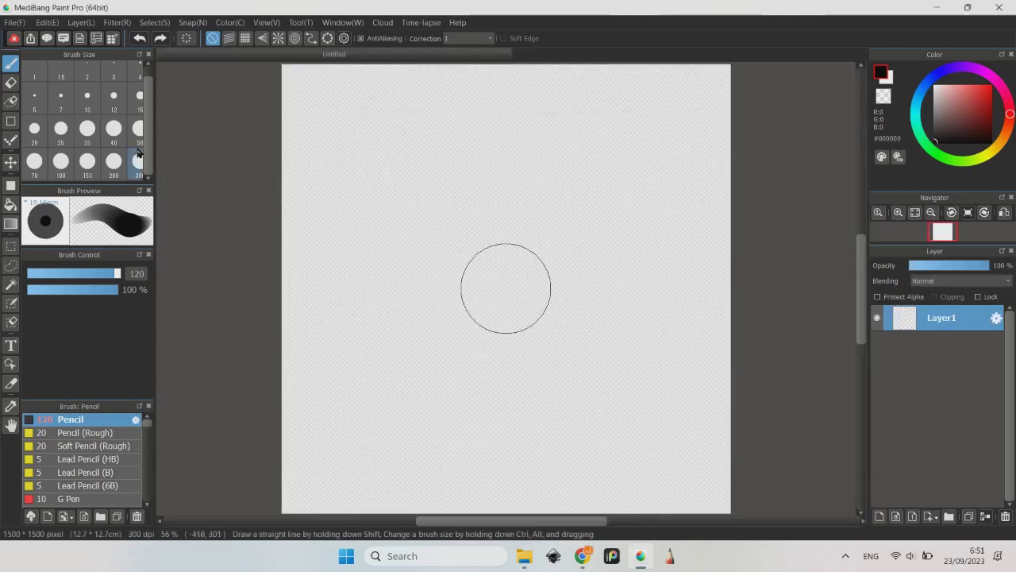
{"action": "left_click", "coordinate": [13, 65]}
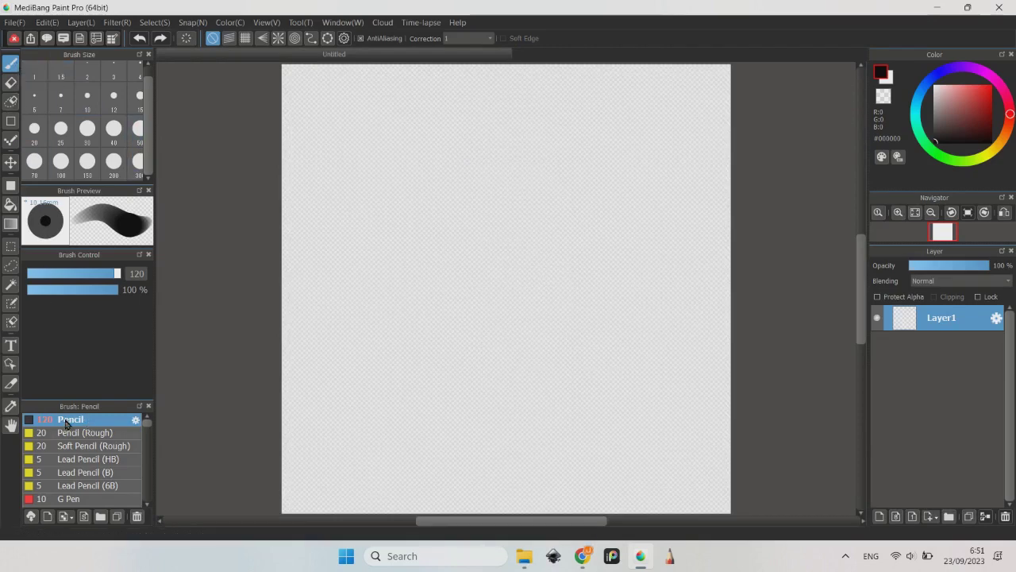
{"action": "left_click", "coordinate": [58, 173]}
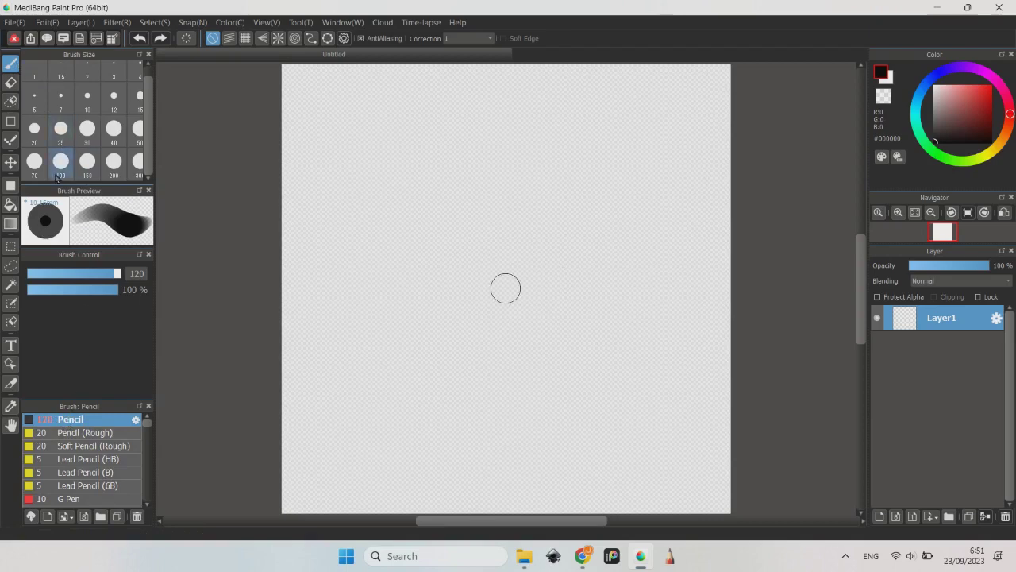
{"action": "left_click", "coordinate": [83, 169]}
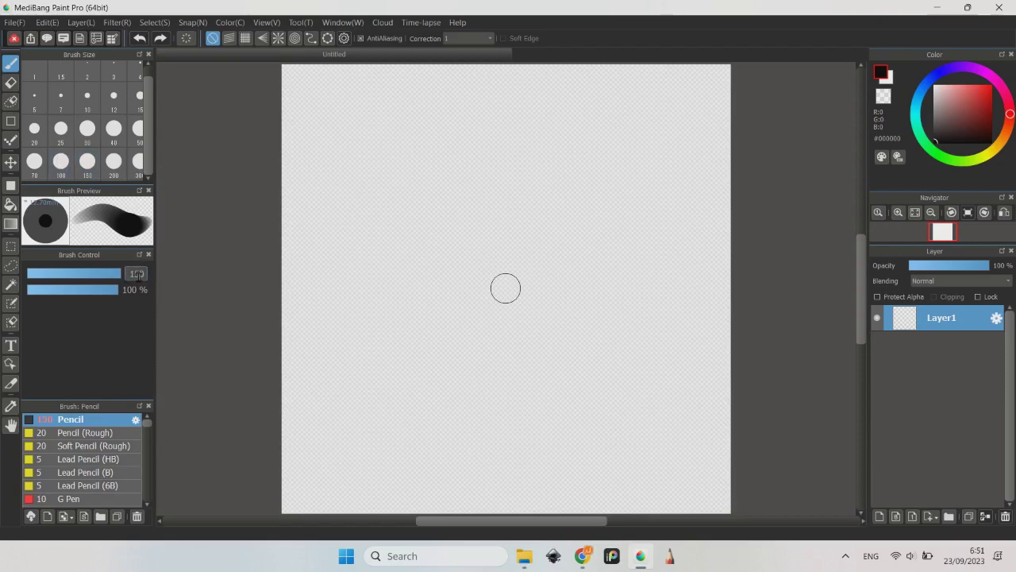
{"action": "type", "text": "10"}
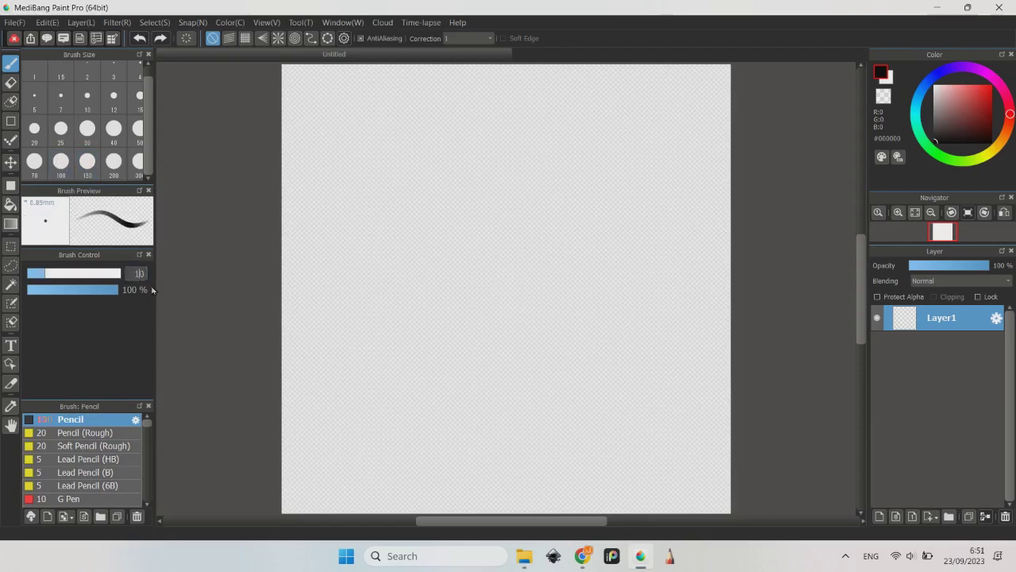
{"action": "type", "text": "2"}
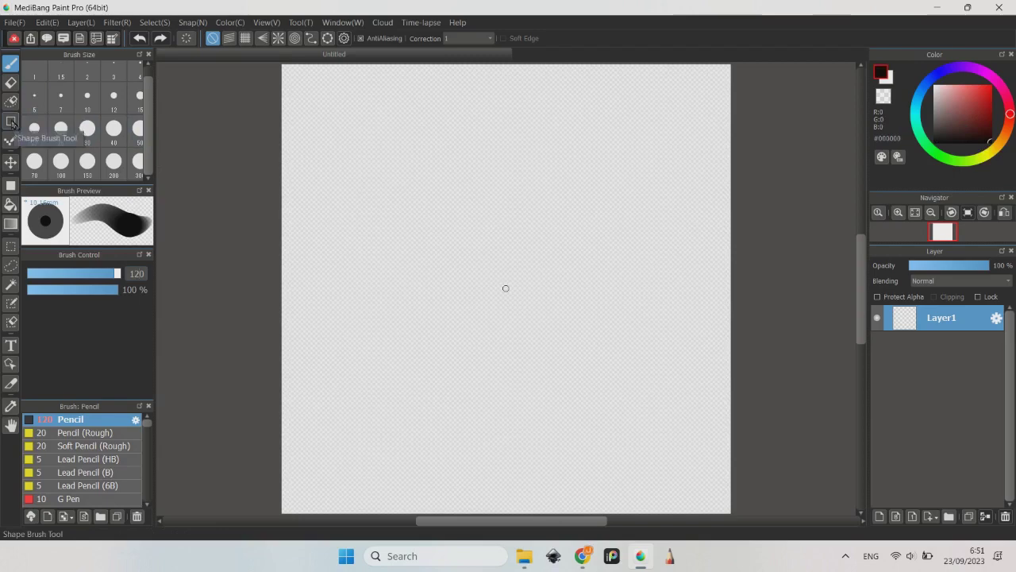
Step: Draw a thick black ellipse ring with the Shape tool, redrawing it near the canvas centre
{"action": "left_click", "coordinate": [11, 122]}
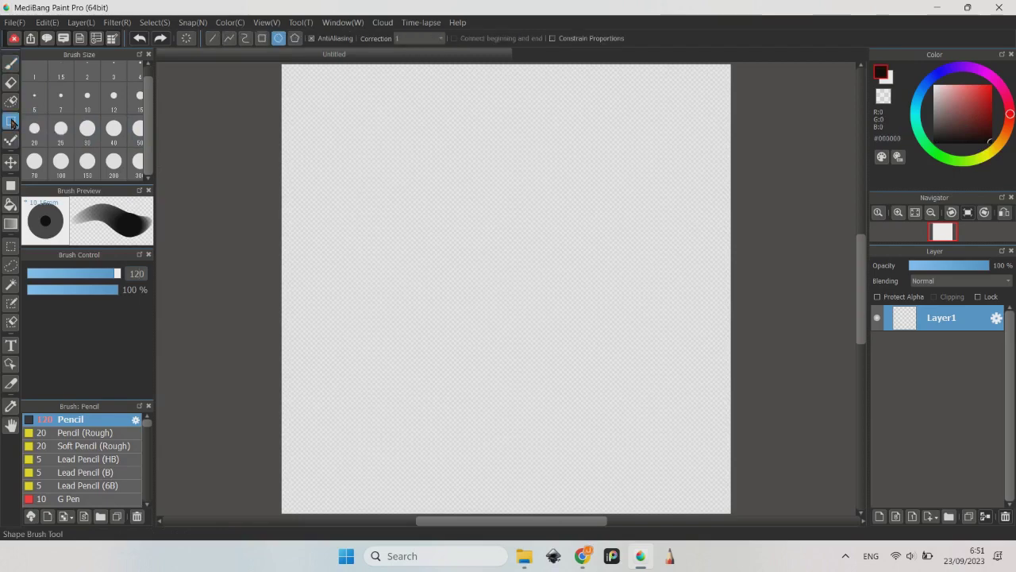
{"action": "left_click", "coordinate": [261, 39]}
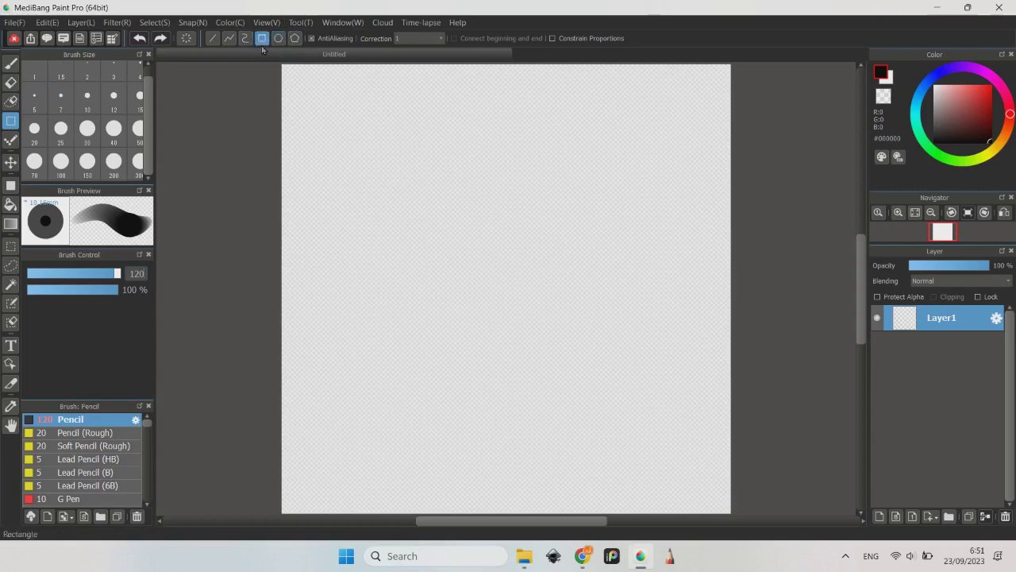
{"action": "left_click", "coordinate": [280, 39]}
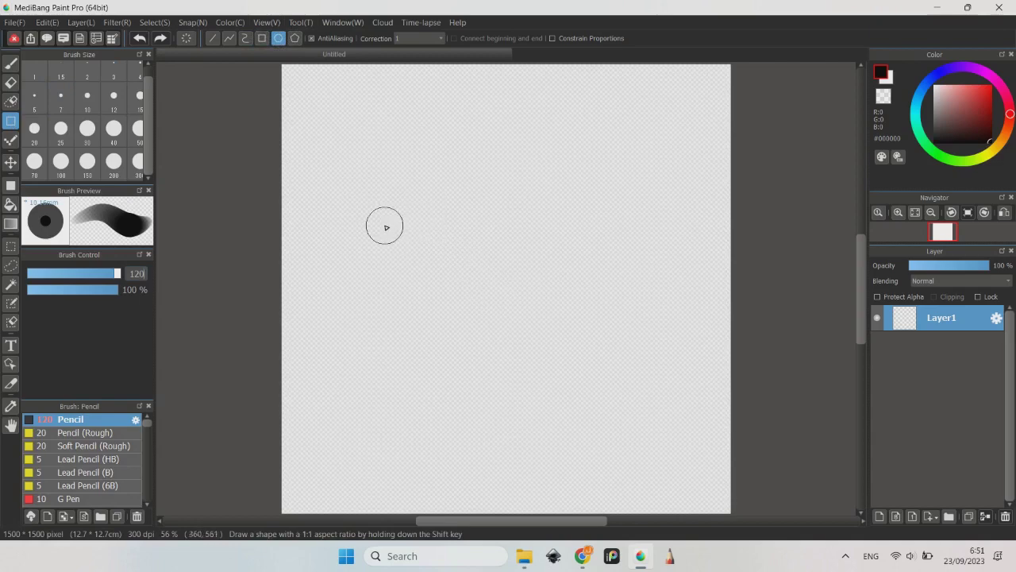
{"action": "left_click_drag", "start_coordinate": [387, 227], "coordinate": [601, 403]}
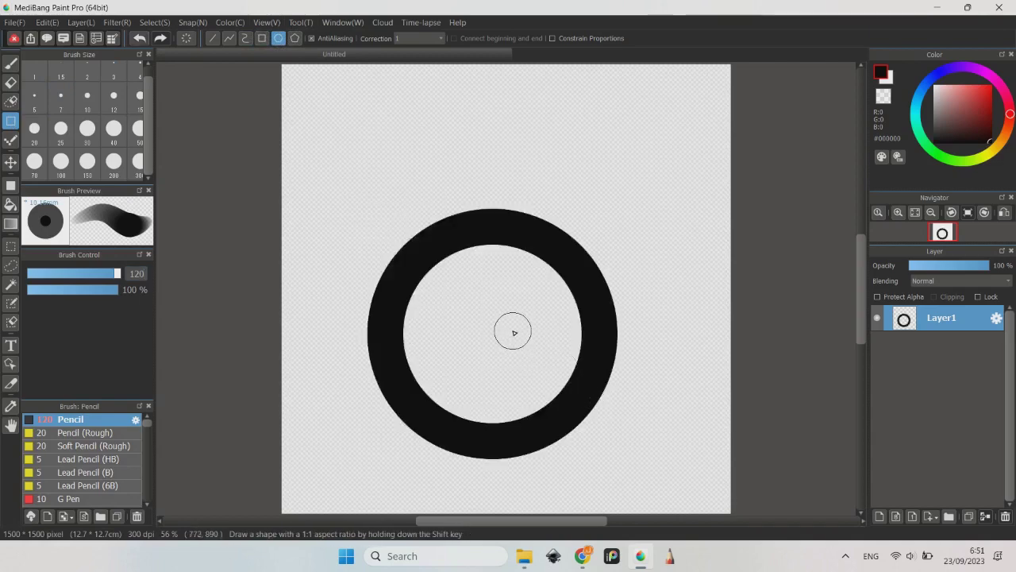
{"action": "left_click", "coordinate": [143, 41]}
{"action": "left_click_drag", "start_coordinate": [405, 224], "coordinate": [590, 390]}
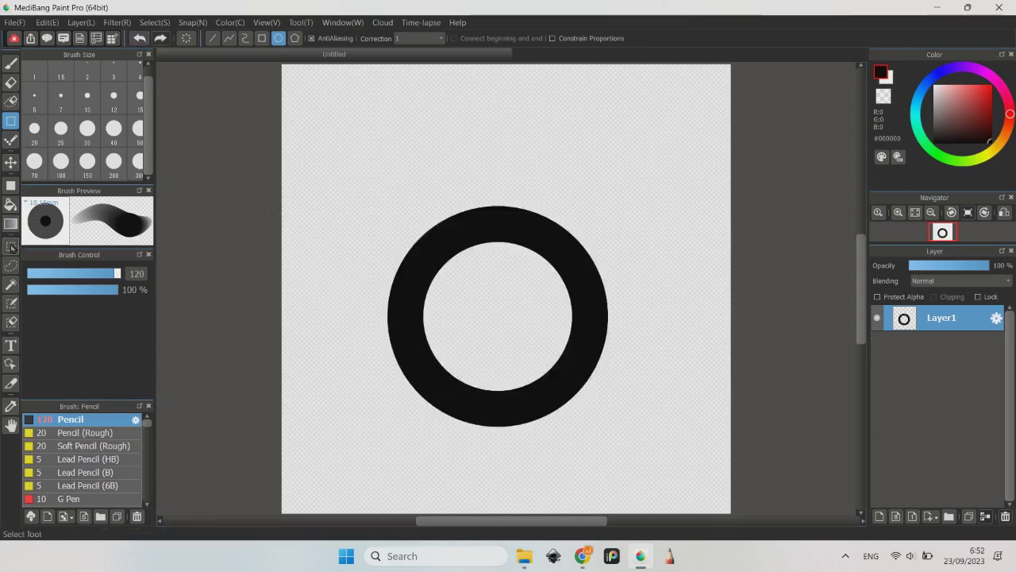
Step: Select the ring's top half, erase it, and deselect
{"action": "left_click", "coordinate": [11, 246]}
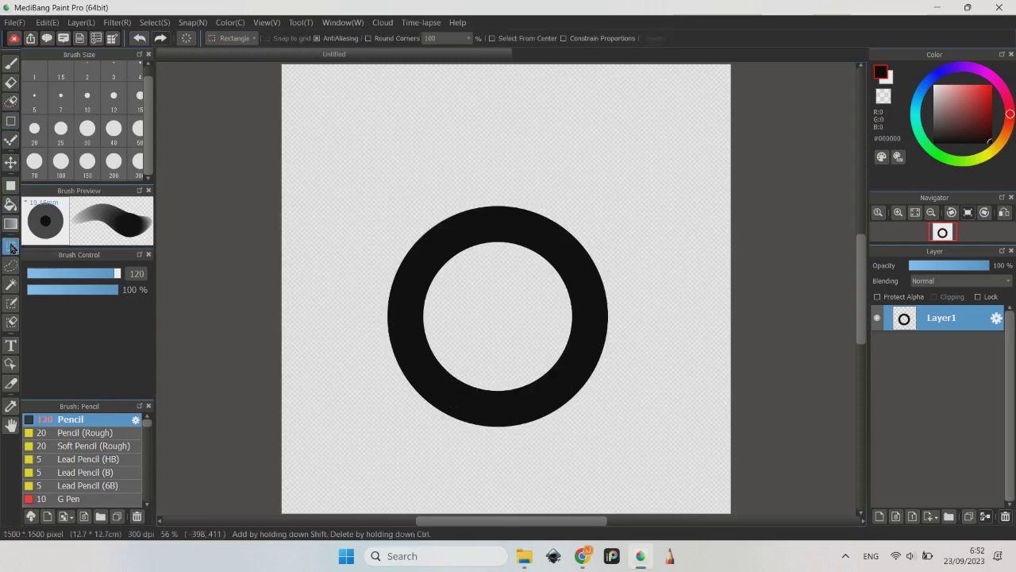
{"action": "left_click_drag", "start_coordinate": [357, 171], "coordinate": [650, 315]}
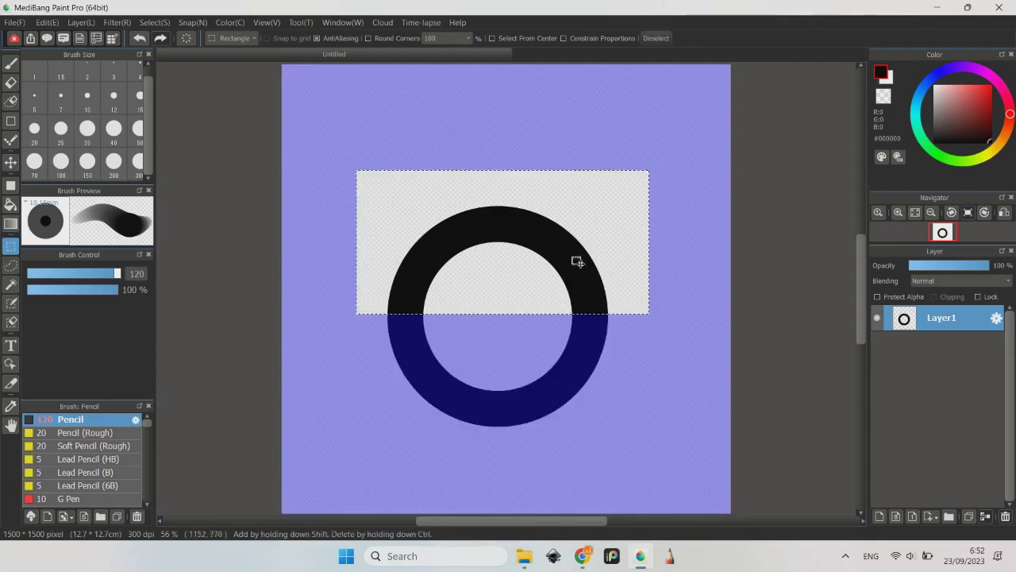
{"action": "left_click", "coordinate": [186, 39]}
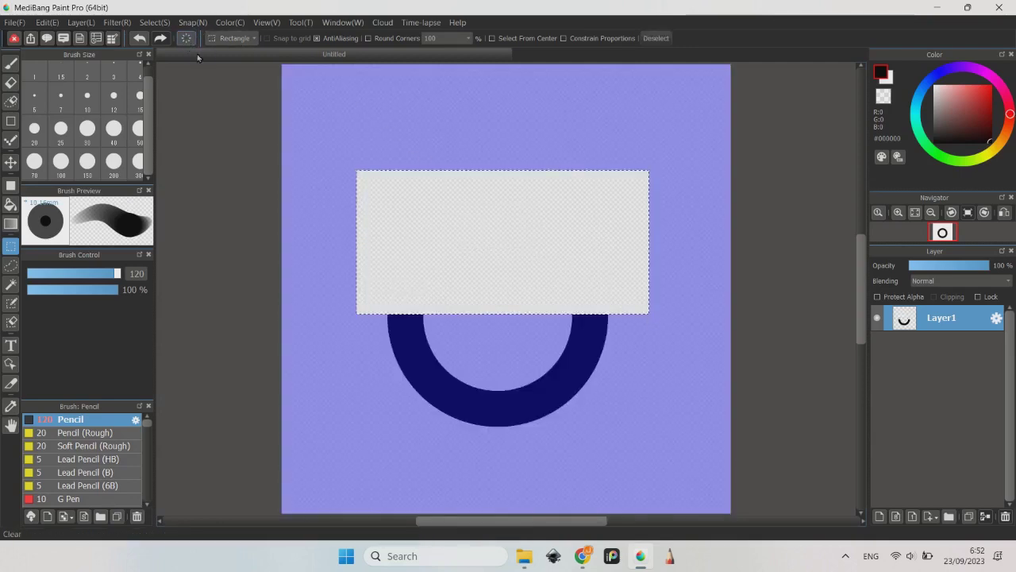
{"action": "left_click", "coordinate": [388, 144]}
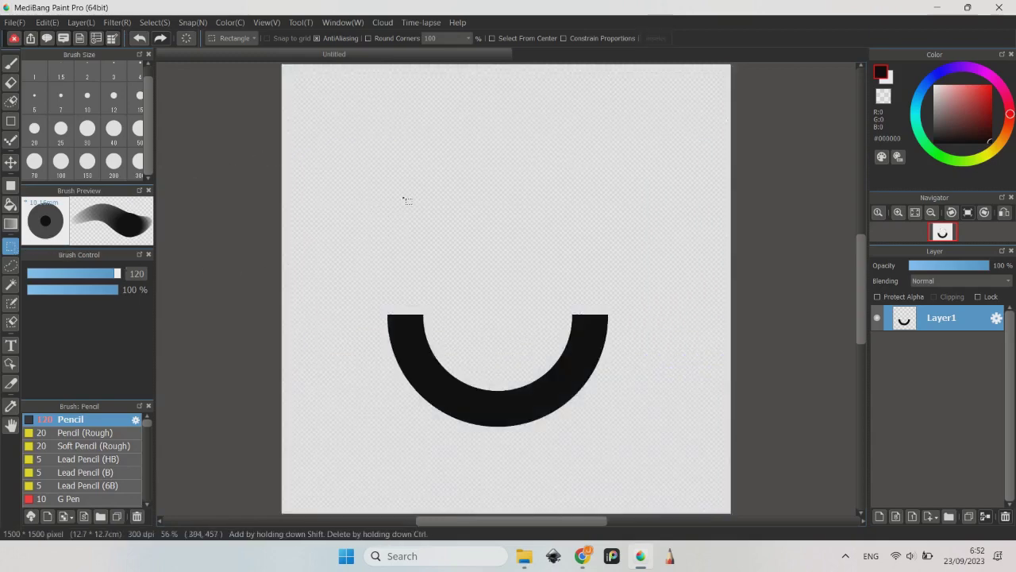
Step: Turn on Round Corners for the rectangle selection
{"action": "left_click", "coordinate": [368, 38]}
{"action": "scroll", "coordinate": [442, 329], "scroll_direction": "down", "scroll_amount": 1}
{"action": "scroll", "coordinate": [429, 328], "scroll_direction": "up", "scroll_amount": 3}
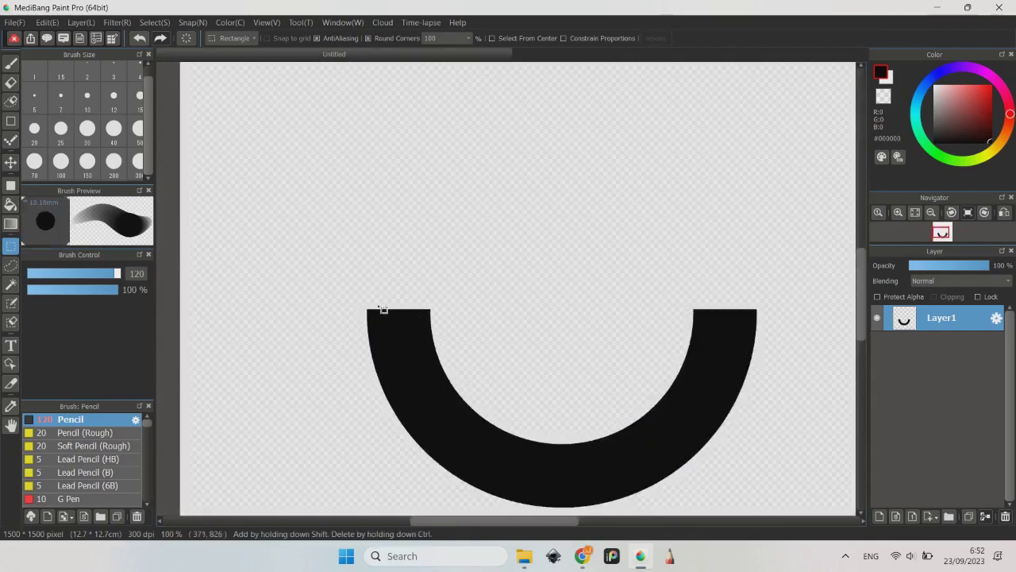
{"action": "scroll", "coordinate": [383, 309], "scroll_direction": "up", "scroll_amount": 1}
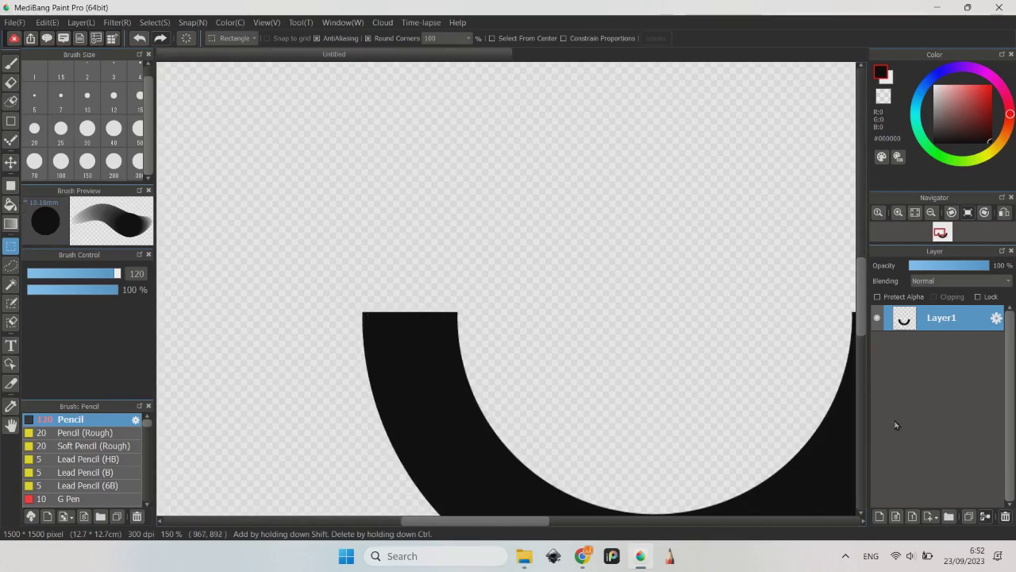
Step: On a new layer, fill a tall rounded selection above the arc's left end with black
{"action": "left_click", "coordinate": [880, 516]}
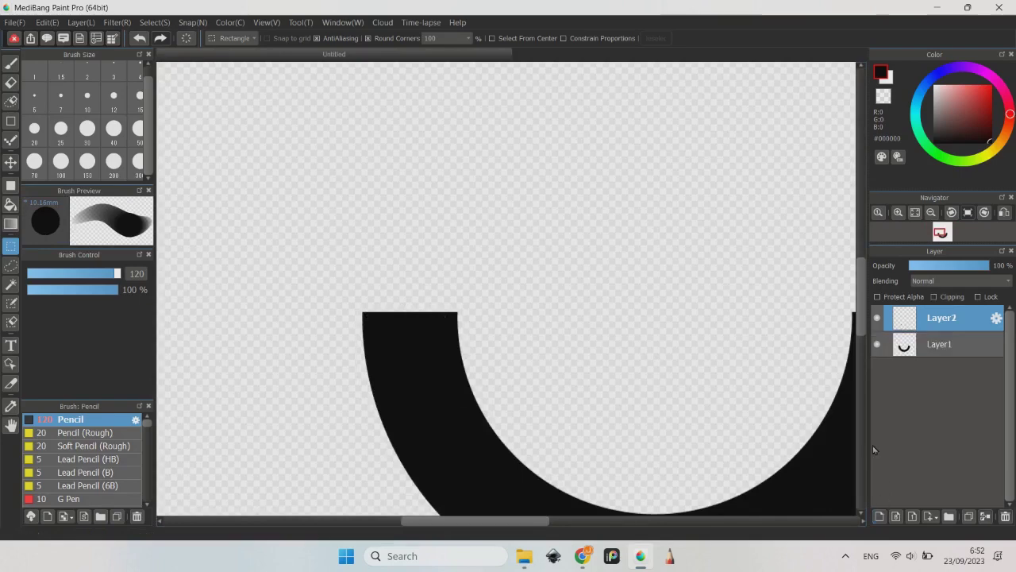
{"action": "left_click_drag", "start_coordinate": [863, 324], "coordinate": [864, 302]}
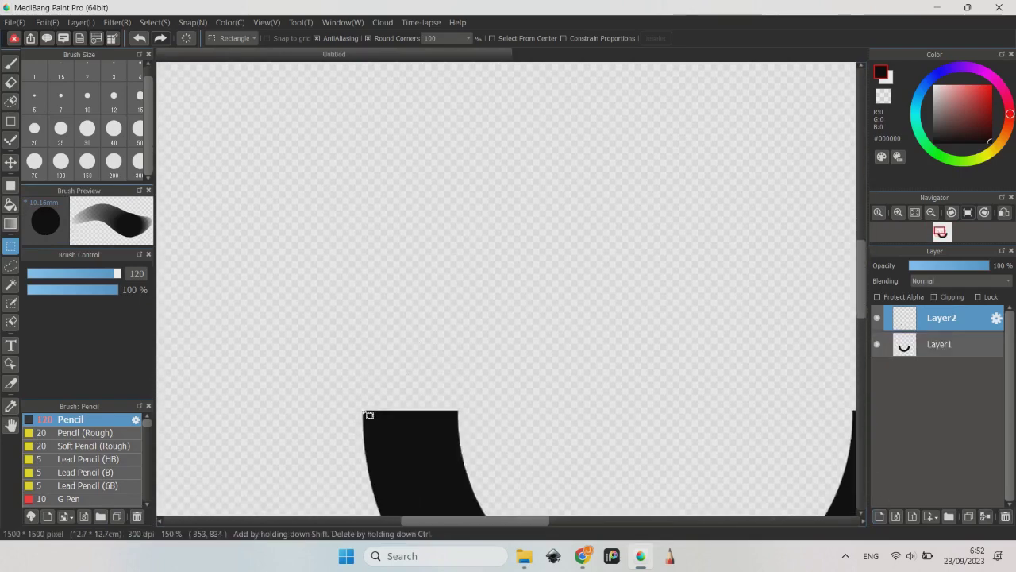
{"action": "left_click_drag", "start_coordinate": [365, 413], "coordinate": [462, 125]}
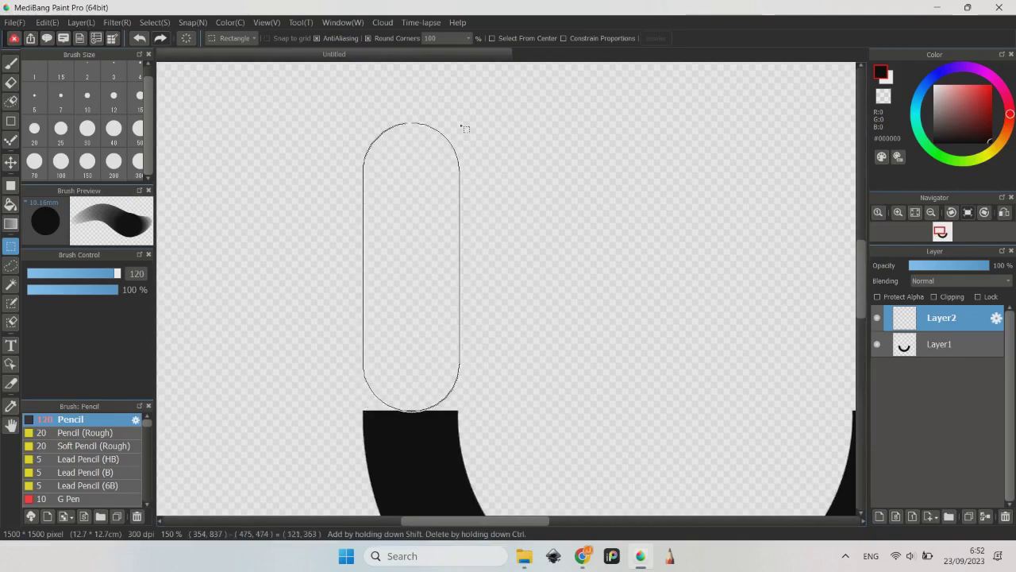
{"action": "key", "text": "g"}
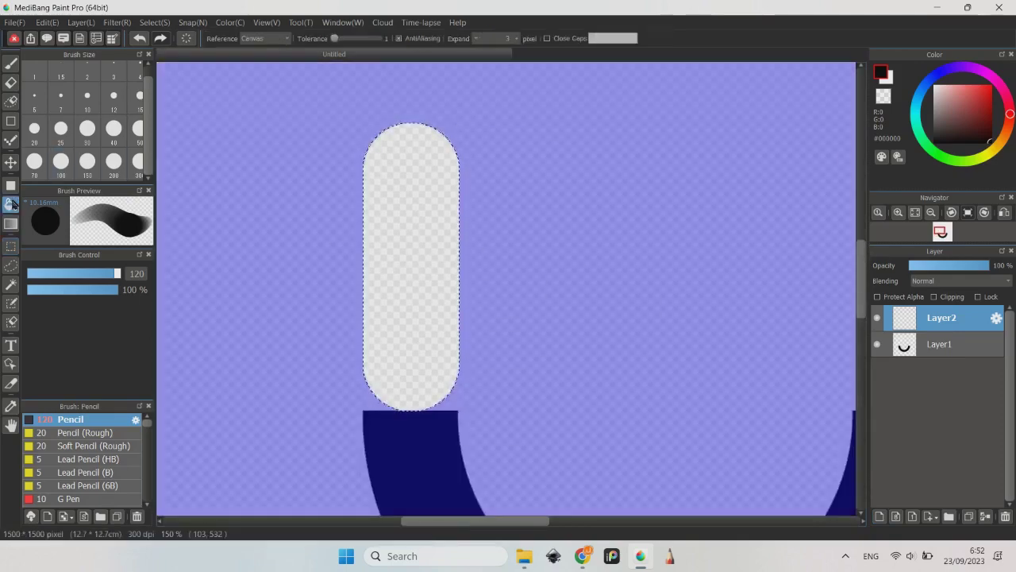
{"action": "left_click", "coordinate": [394, 217]}
Step: Deselect and move the bar down onto the arc's left end
{"action": "left_click", "coordinate": [154, 22]}
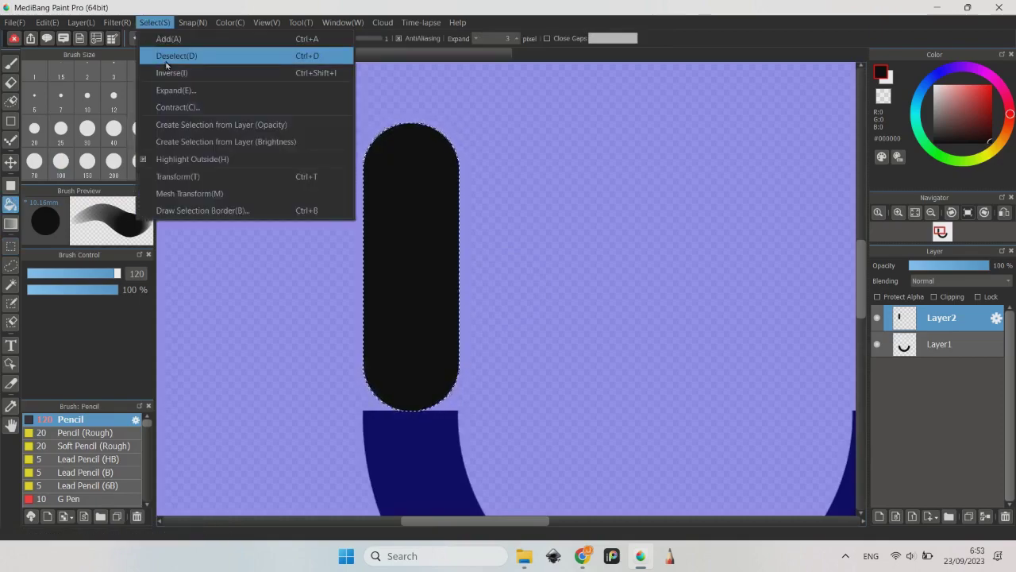
{"action": "left_click", "coordinate": [163, 54]}
{"action": "scroll", "coordinate": [427, 205], "scroll_direction": "up", "scroll_amount": 2}
{"action": "scroll", "coordinate": [427, 205], "scroll_direction": "down", "scroll_amount": 1}
{"action": "key", "text": "v"}
{"action": "left_click_drag", "start_coordinate": [394, 214], "coordinate": [394, 262]}
{"action": "scroll", "coordinate": [429, 357], "scroll_direction": "up", "scroll_amount": 2}
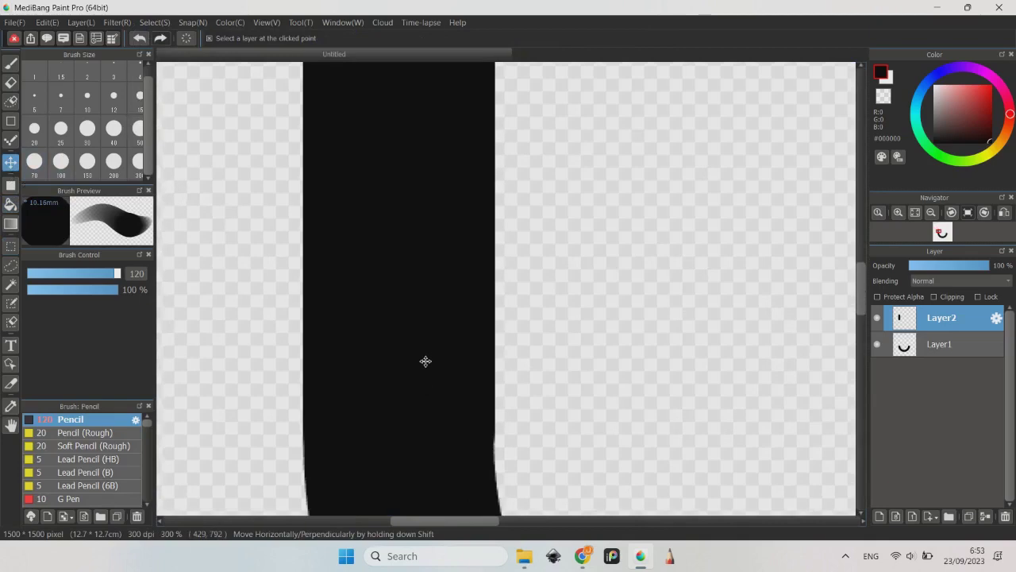
Step: Duplicate the bar layer and move the copy onto the arc's right end
{"action": "scroll", "coordinate": [424, 358], "scroll_direction": "down", "scroll_amount": 1}
{"action": "scroll", "coordinate": [425, 362], "scroll_direction": "down", "scroll_amount": 3}
{"action": "left_click", "coordinate": [968, 516]}
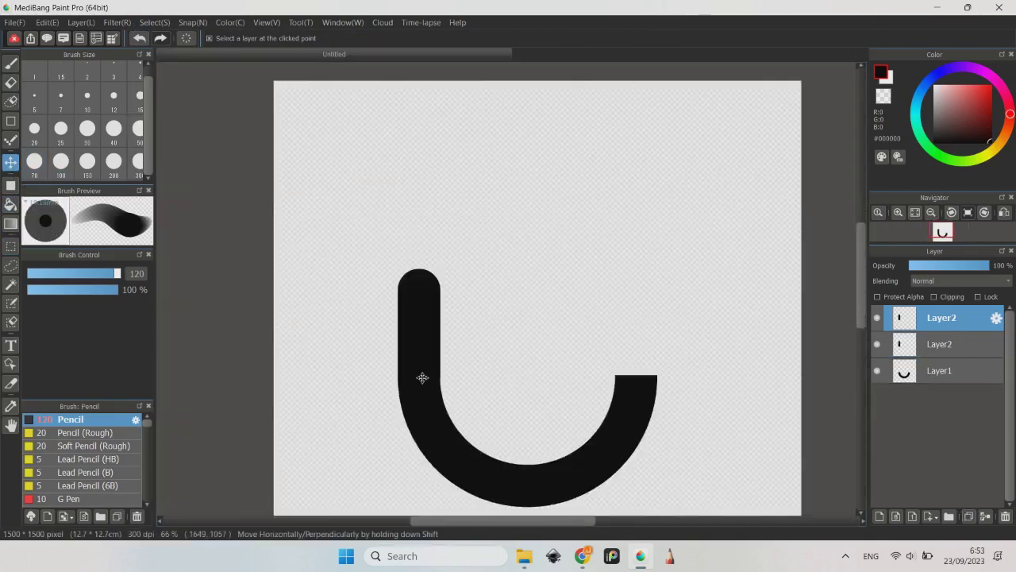
{"action": "left_click_drag", "start_coordinate": [422, 376], "coordinate": [641, 331]}
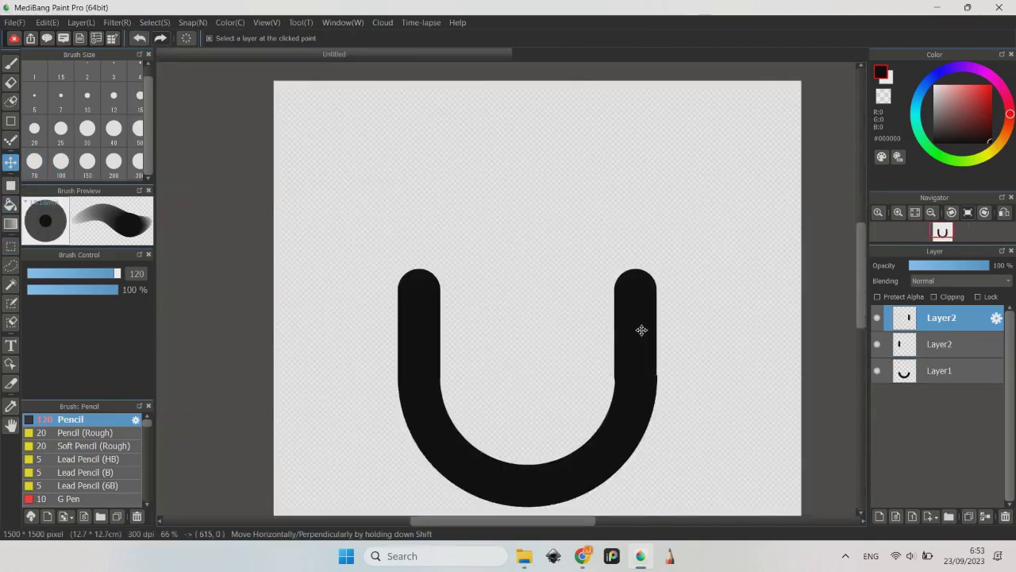
{"action": "scroll", "coordinate": [642, 331], "scroll_direction": "up", "scroll_amount": 3}
{"action": "scroll", "coordinate": [668, 391], "scroll_direction": "up", "scroll_amount": 1}
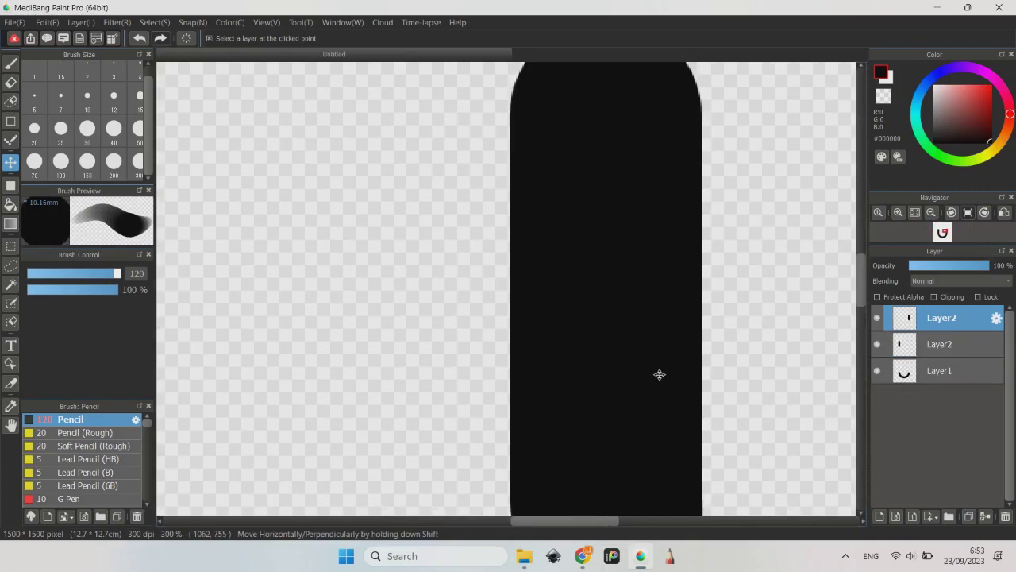
{"action": "scroll", "coordinate": [659, 373], "scroll_direction": "down", "scroll_amount": 4}
{"action": "scroll", "coordinate": [658, 376], "scroll_direction": "down", "scroll_amount": 1}
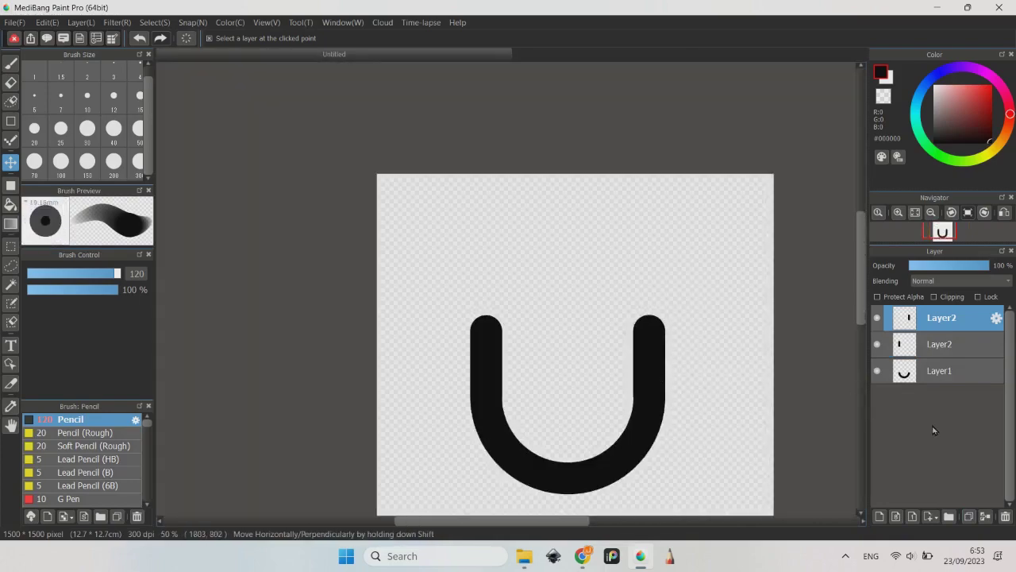
{"action": "scroll", "coordinate": [672, 354], "scroll_direction": "up", "scroll_amount": 3}
{"action": "scroll", "coordinate": [506, 287], "scroll_direction": "up", "scroll_amount": 1}
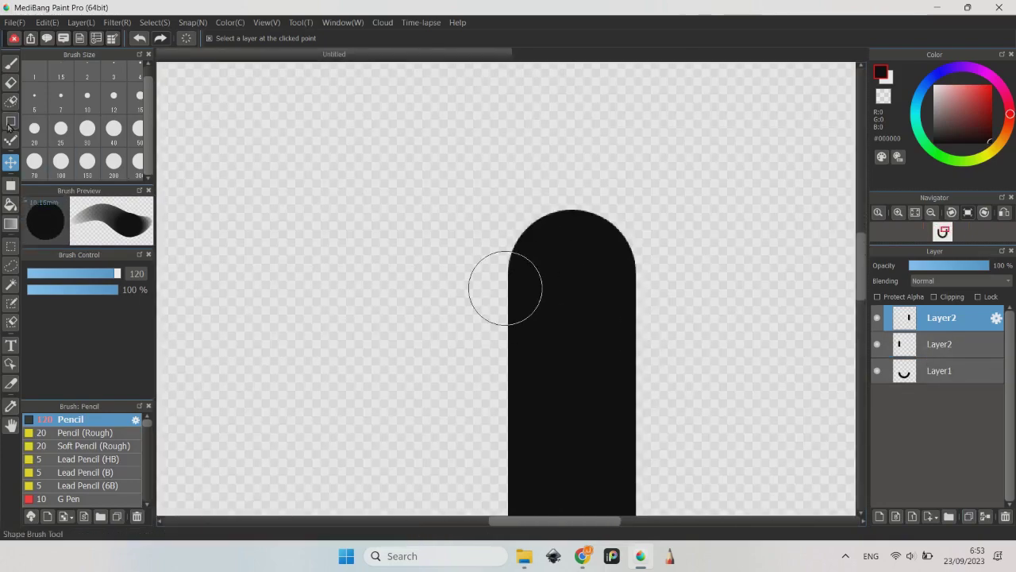
Step: Fill the right arm's outer top corner square with black, deselect, and duplicate the layer
{"action": "left_click", "coordinate": [10, 244]}
{"action": "scroll", "coordinate": [606, 246], "scroll_direction": "up", "scroll_amount": 2}
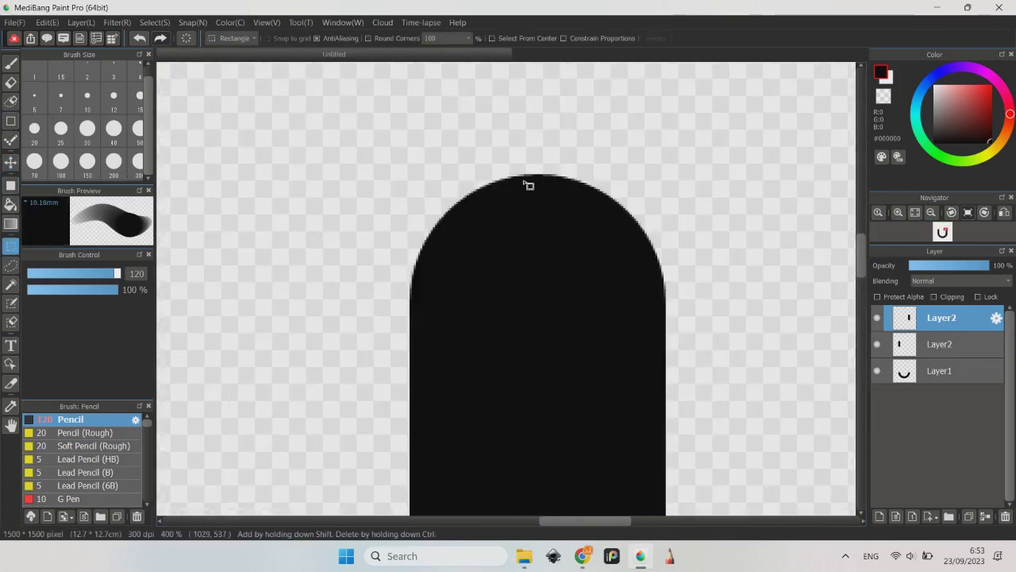
{"action": "left_click_drag", "start_coordinate": [529, 175], "coordinate": [665, 403]}
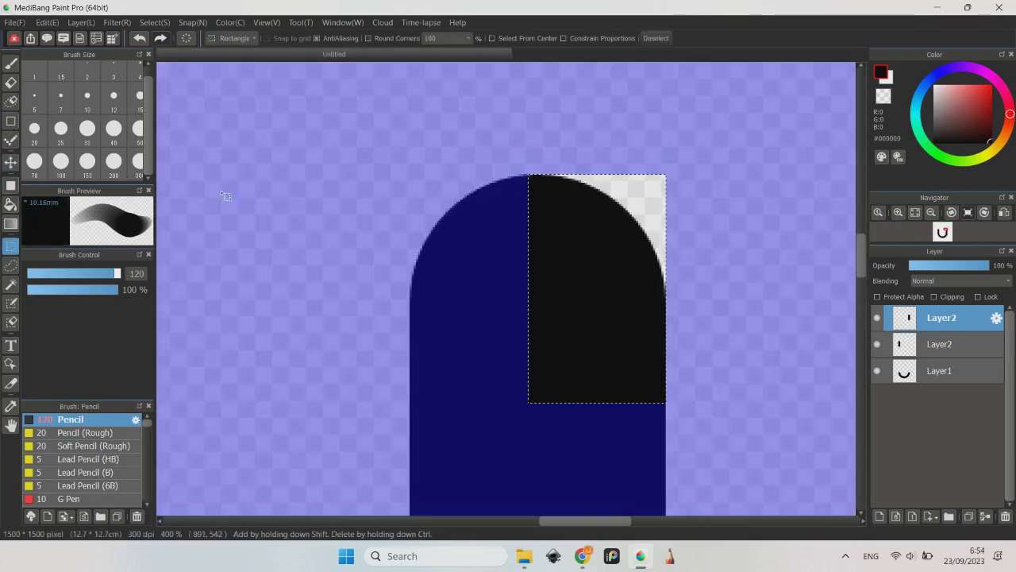
{"action": "key", "text": "g"}
{"action": "left_click", "coordinate": [647, 202]}
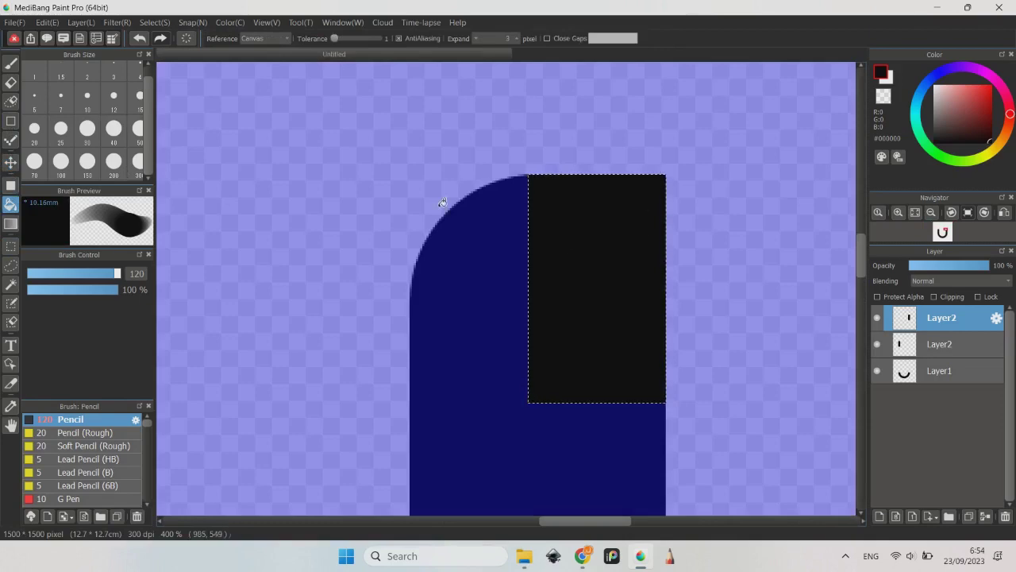
{"action": "left_click", "coordinate": [145, 22]}
{"action": "left_click", "coordinate": [177, 56]}
{"action": "scroll", "coordinate": [453, 263], "scroll_direction": "down", "scroll_amount": 3}
{"action": "scroll", "coordinate": [421, 283], "scroll_direction": "down", "scroll_amount": 2}
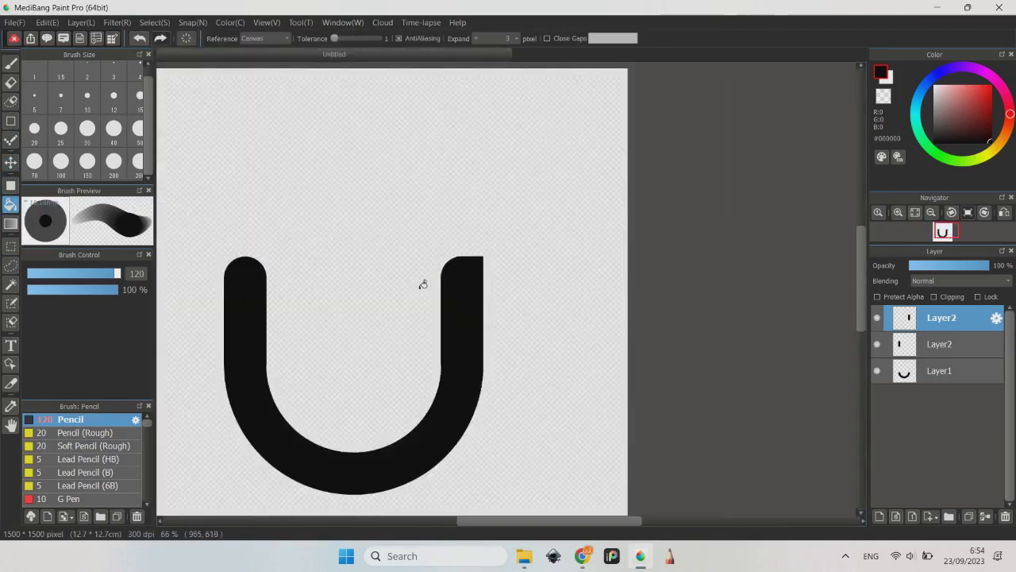
{"action": "key", "text": "ctrl+shift+d"}
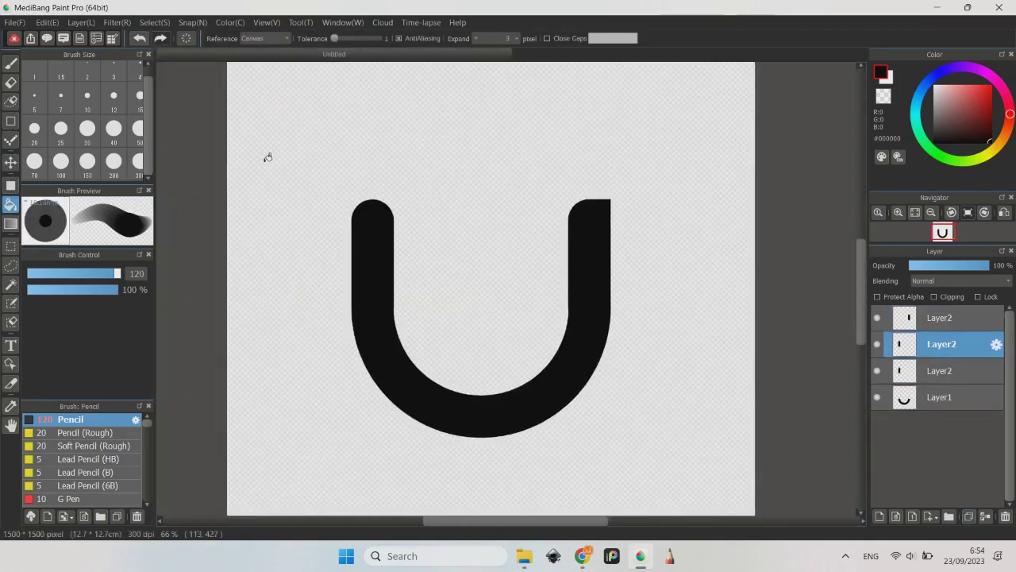
Step: Discard the centre bar copy after a trial transform, and turn on rounded selection corners
{"action": "left_click", "coordinate": [12, 163]}
{"action": "mouse_move", "coordinate": [373, 278]}
{"action": "left_mouse_down"}
{"action": "mouse_move", "coordinate": [431, 278]}
{"action": "mouse_move", "coordinate": [436, 290]}
{"action": "left_mouse_up"}
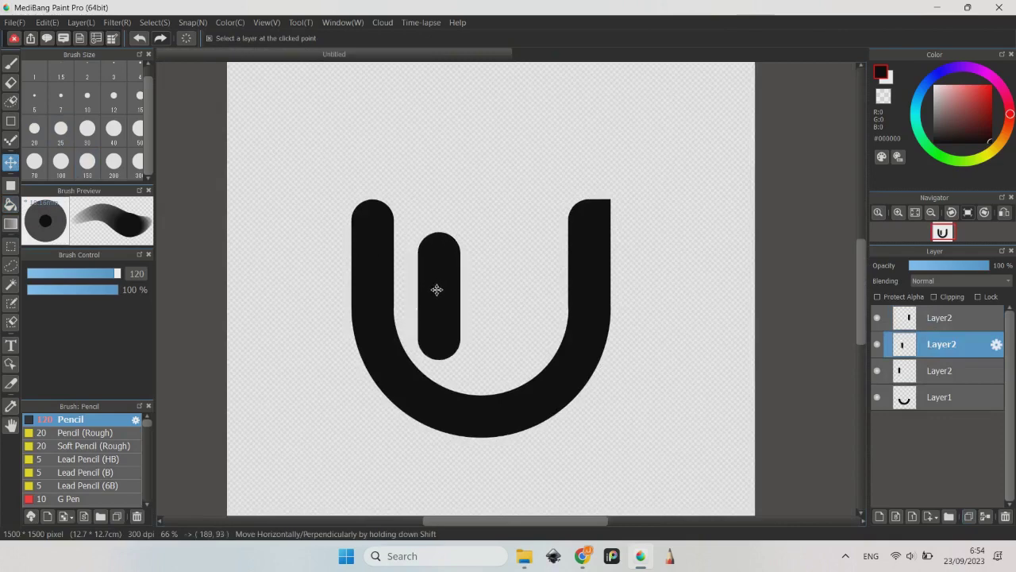
{"action": "left_click", "coordinate": [155, 22]}
{"action": "left_click", "coordinate": [162, 170]}
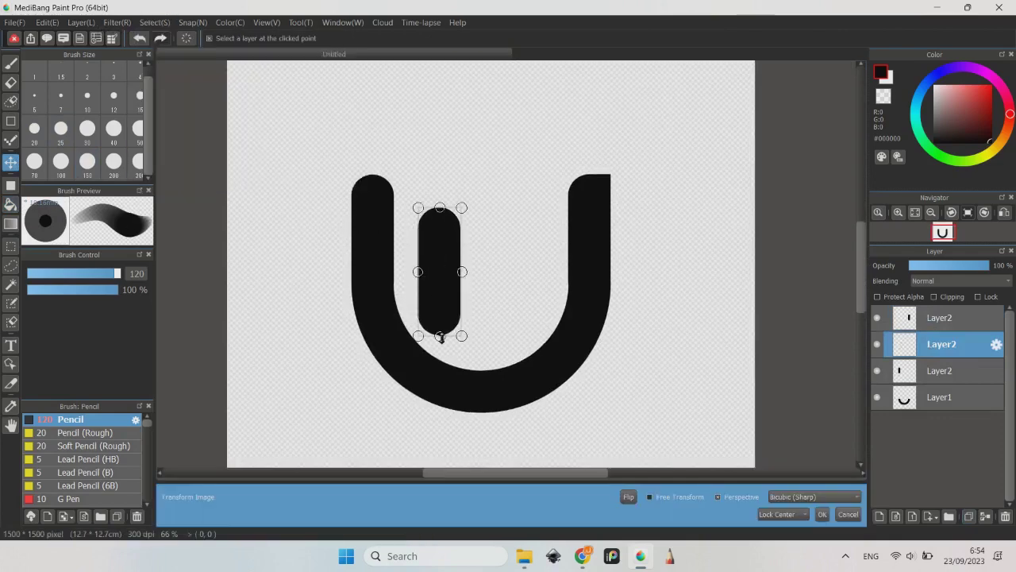
{"action": "key", "text": "ctrl+z"}
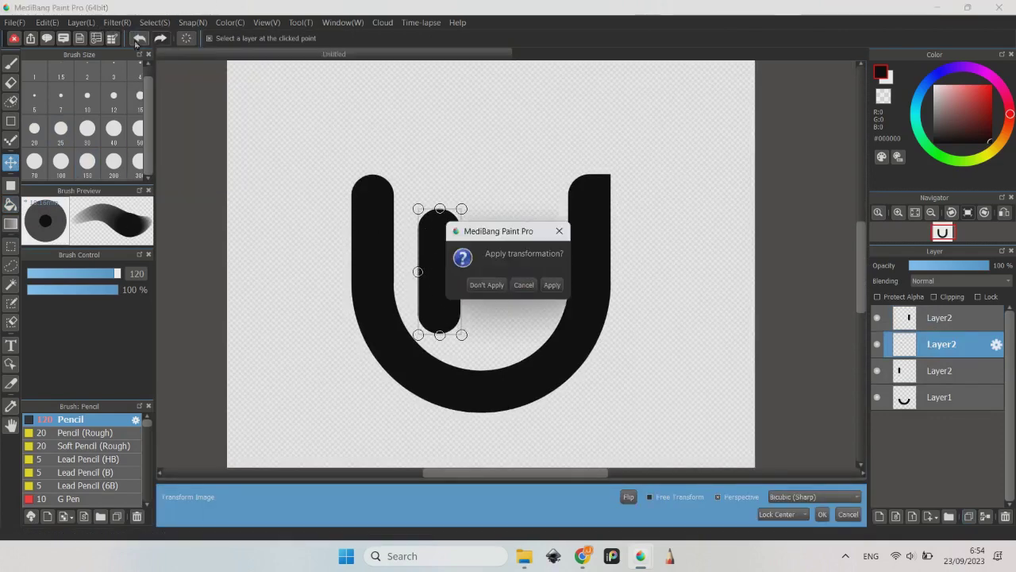
{"action": "left_click", "coordinate": [528, 288]}
{"action": "left_click", "coordinate": [140, 43]}
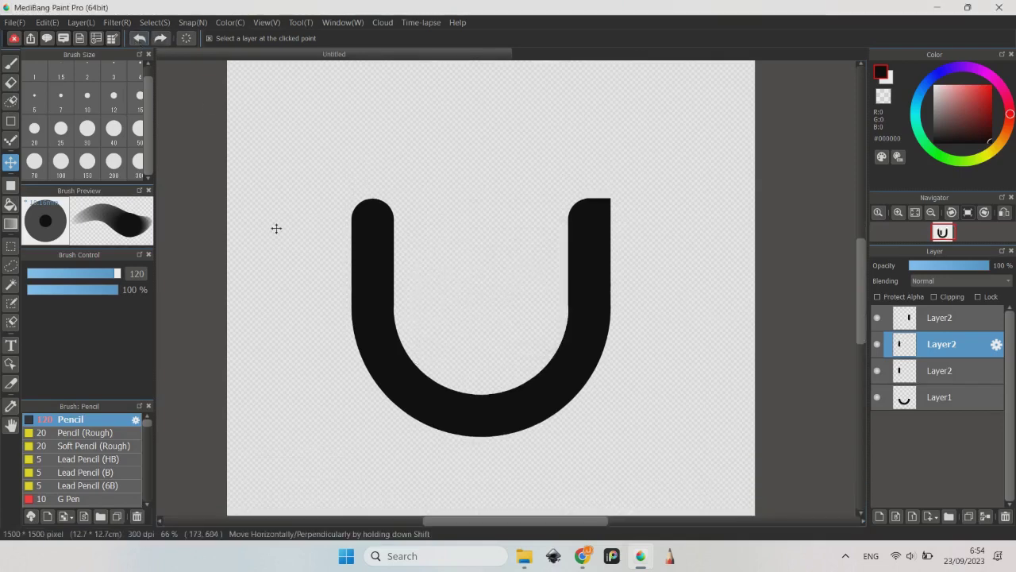
{"action": "key", "text": "m"}
{"action": "left_click", "coordinate": [368, 39]}
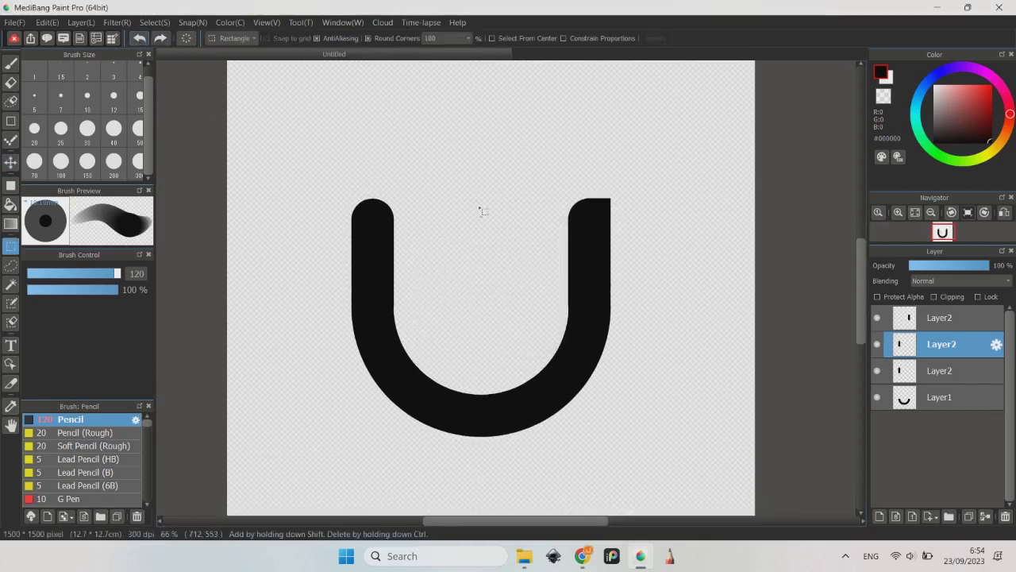
Step: Fill a rounded pill selection with black in the middle of the U
{"action": "scroll", "coordinate": [377, 246], "scroll_direction": "up", "scroll_amount": 2}
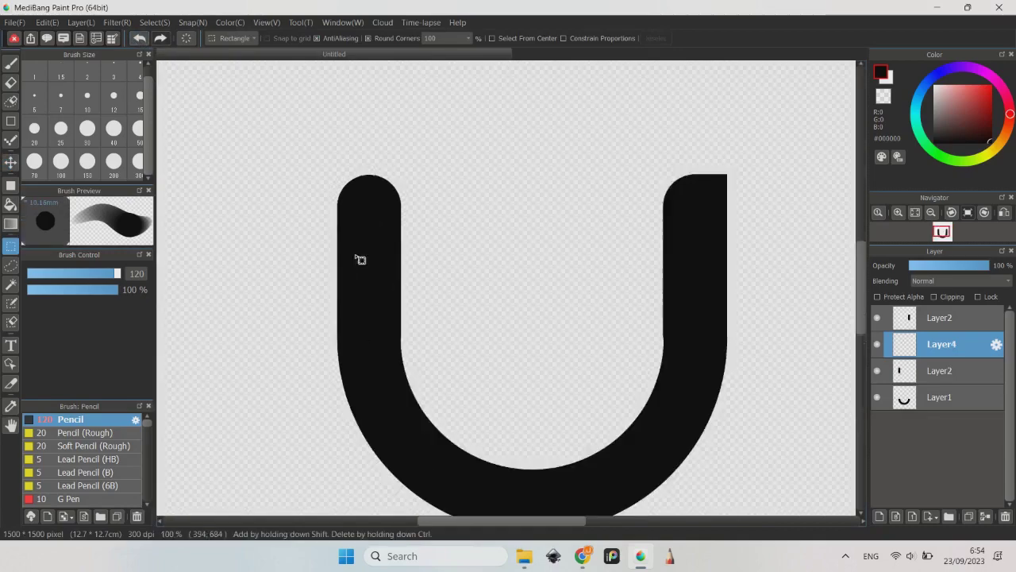
{"action": "left_click_drag", "start_coordinate": [339, 238], "coordinate": [397, 353]}
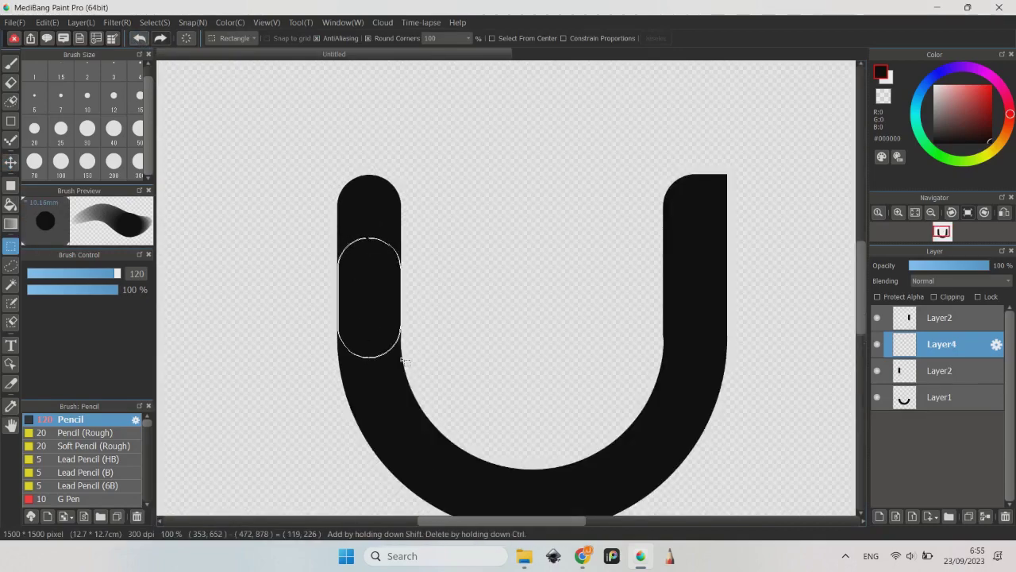
{"action": "left_click_drag", "start_coordinate": [375, 288], "coordinate": [458, 312]}
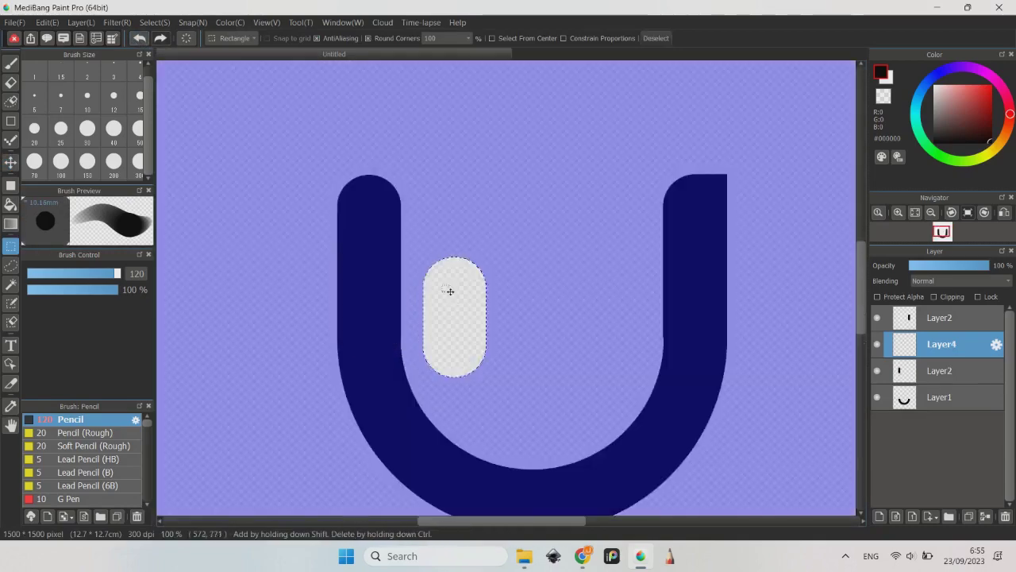
{"action": "key", "text": "g"}
{"action": "left_click", "coordinate": [433, 274]}
{"action": "left_click", "coordinate": [155, 22]}
{"action": "left_click", "coordinate": [170, 52]}
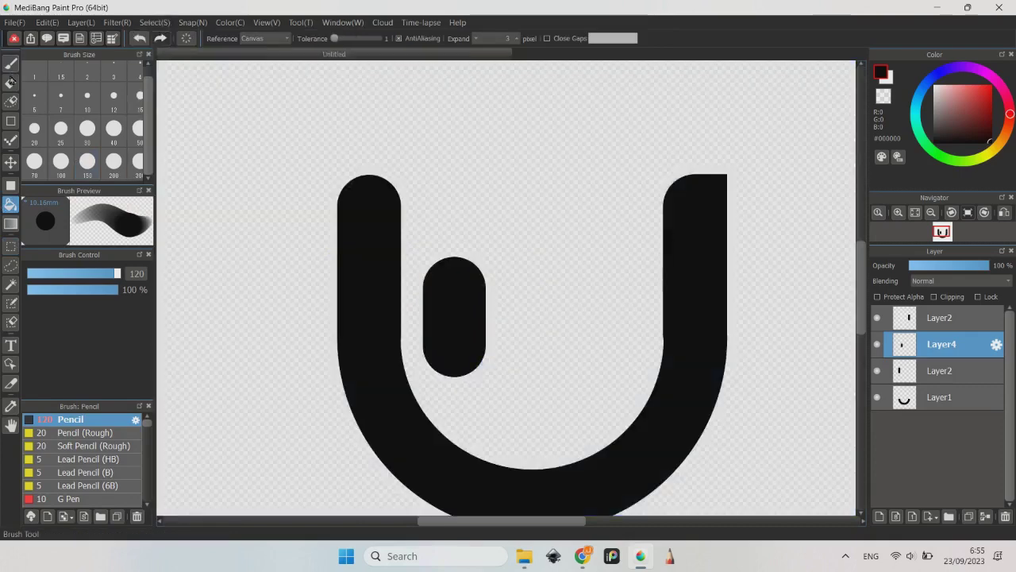
Step: Duplicate the pill twice, spread the copies rightward, and raise the middle one slightly
{"action": "key", "text": "v"}
{"action": "left_click", "coordinate": [969, 516]}
{"action": "left_click_drag", "start_coordinate": [456, 313], "coordinate": [609, 307]}
{"action": "left_click", "coordinate": [969, 516]}
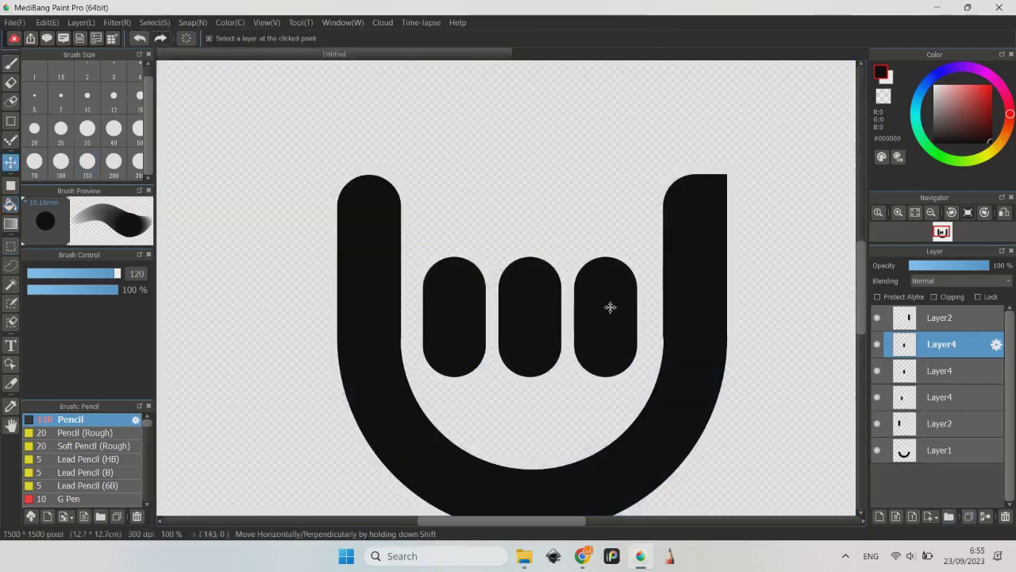
{"action": "scroll", "coordinate": [610, 307], "scroll_direction": "down", "scroll_amount": 2}
{"action": "scroll", "coordinate": [614, 358], "scroll_direction": "down", "scroll_amount": 1}
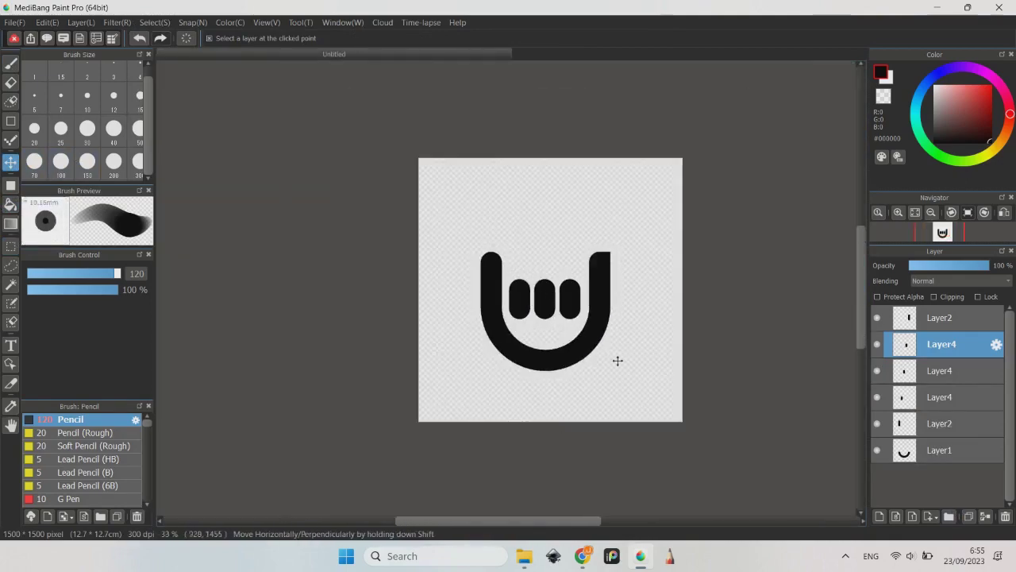
{"action": "scroll", "coordinate": [580, 291], "scroll_direction": "up", "scroll_amount": 1}
{"action": "scroll", "coordinate": [528, 289], "scroll_direction": "up", "scroll_amount": 1}
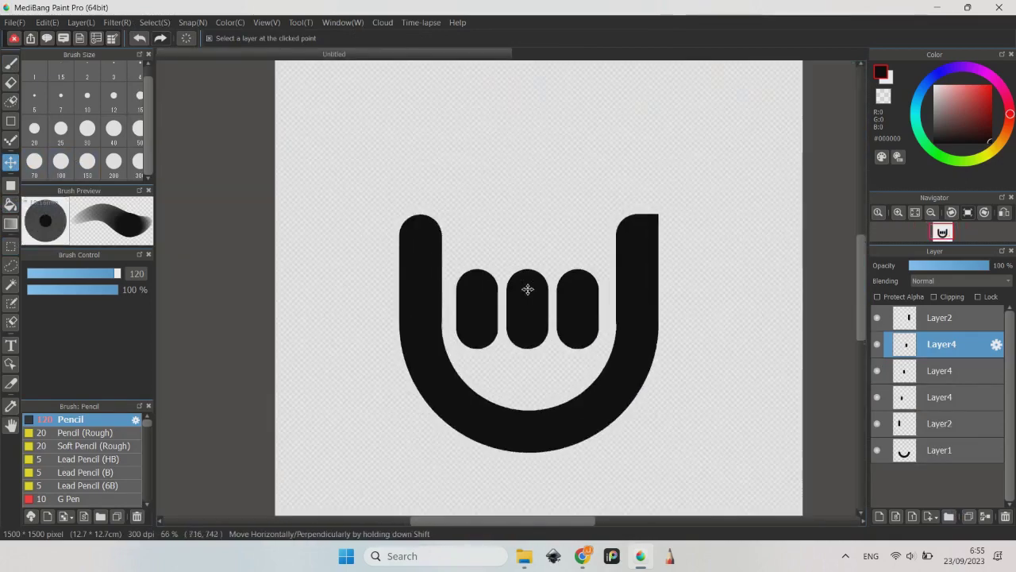
{"action": "left_click_drag", "start_coordinate": [528, 289], "coordinate": [528, 285]}
{"action": "scroll", "coordinate": [528, 285], "scroll_direction": "up", "scroll_amount": 1}
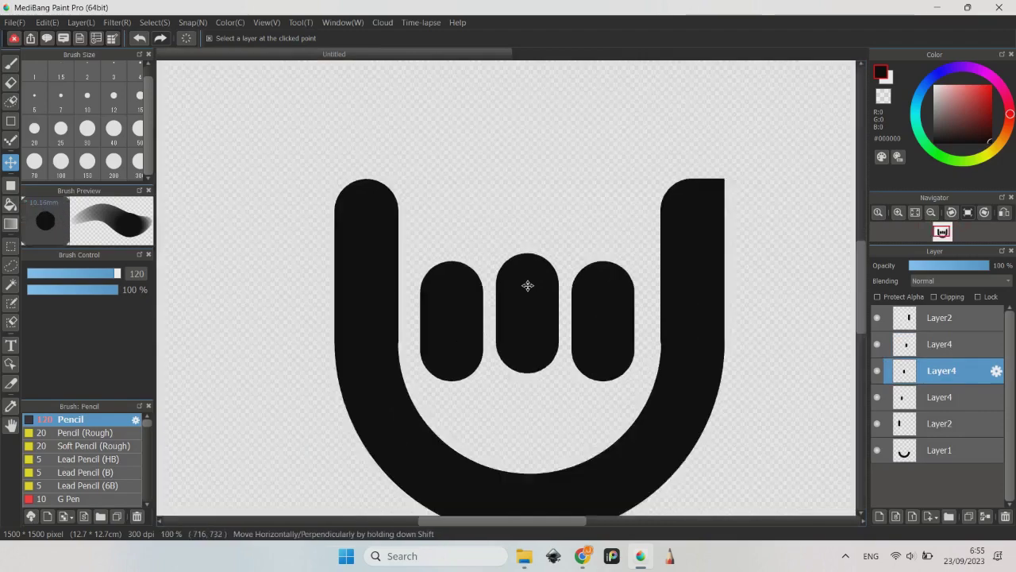
{"action": "scroll", "coordinate": [528, 285], "scroll_direction": "down", "scroll_amount": 3}
{"action": "left_click", "coordinate": [943, 318]}
Step: Merge all the logo layers down into one layer
{"action": "left_click", "coordinate": [81, 23]}
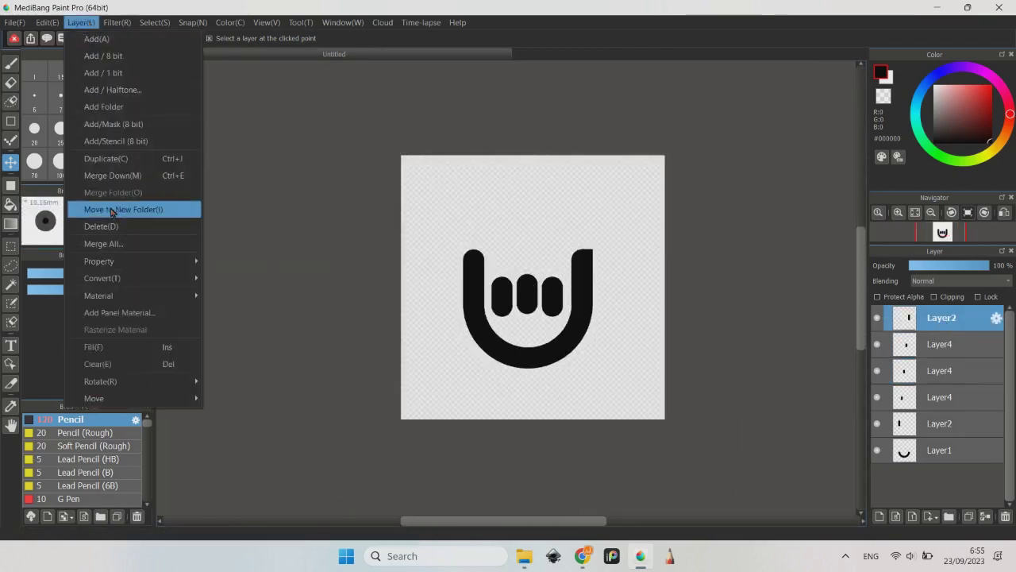
{"action": "left_click", "coordinate": [132, 175]}
{"action": "key", "text": "ctrl+e"}
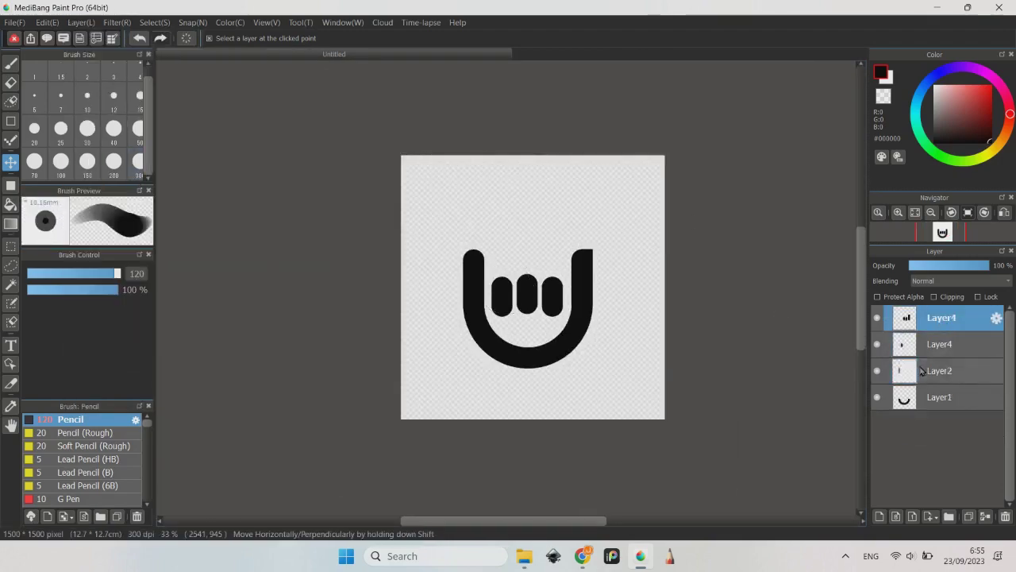
{"action": "key", "text": "ctrl+e"}
{"action": "key", "text": "ctrl+e"}
{"action": "key", "text": "ctrl+e"}
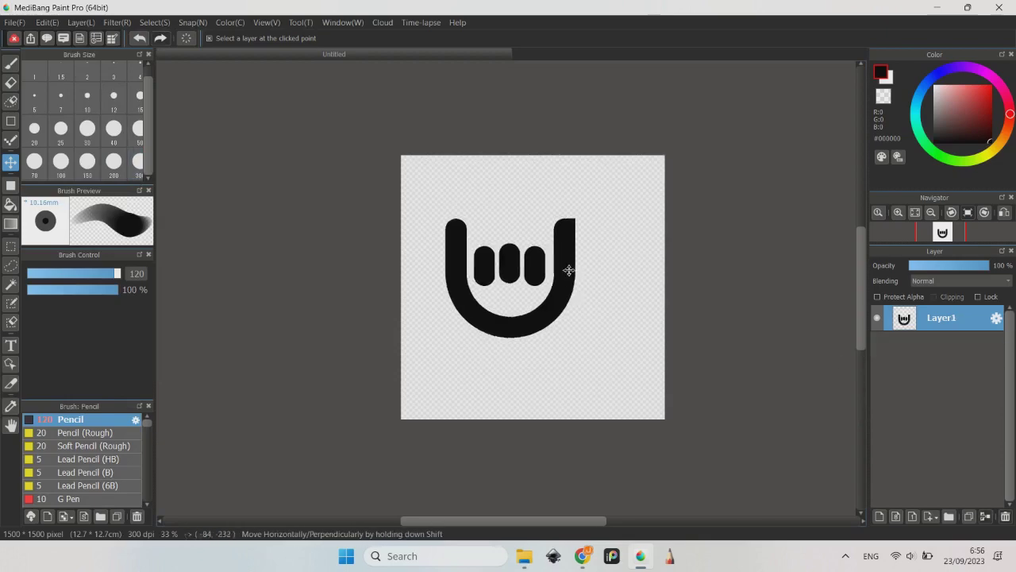
{"action": "scroll", "coordinate": [581, 288], "scroll_direction": "down", "scroll_amount": 1}
{"action": "scroll", "coordinate": [580, 288], "scroll_direction": "up", "scroll_amount": 2}
Step: Fill the pills red, blue and orange, and the U green
{"action": "left_click", "coordinate": [10, 204]}
{"action": "left_click", "coordinate": [989, 87]}
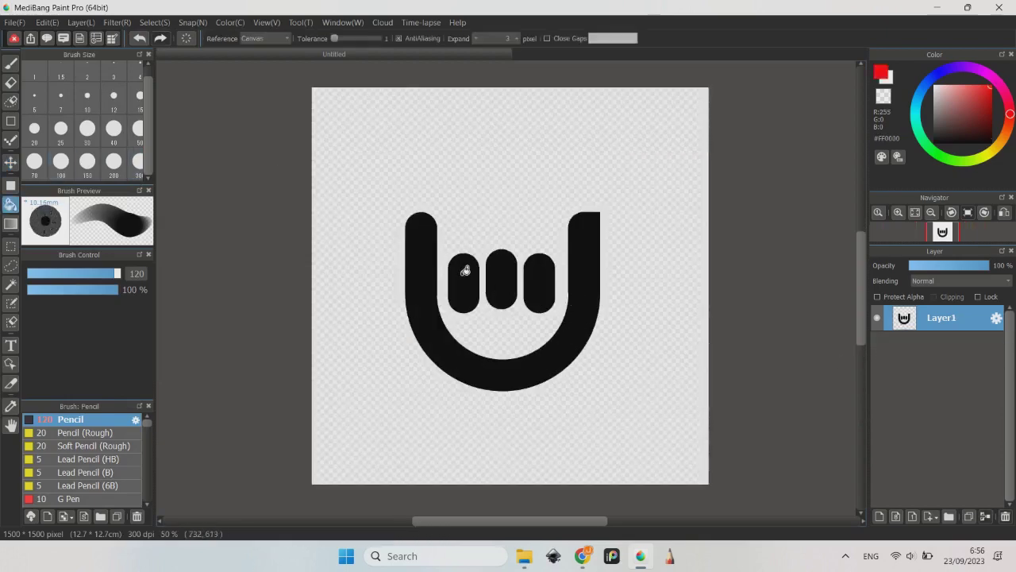
{"action": "left_click", "coordinate": [464, 282]}
{"action": "left_click", "coordinate": [923, 93]}
{"action": "left_click", "coordinate": [501, 278]}
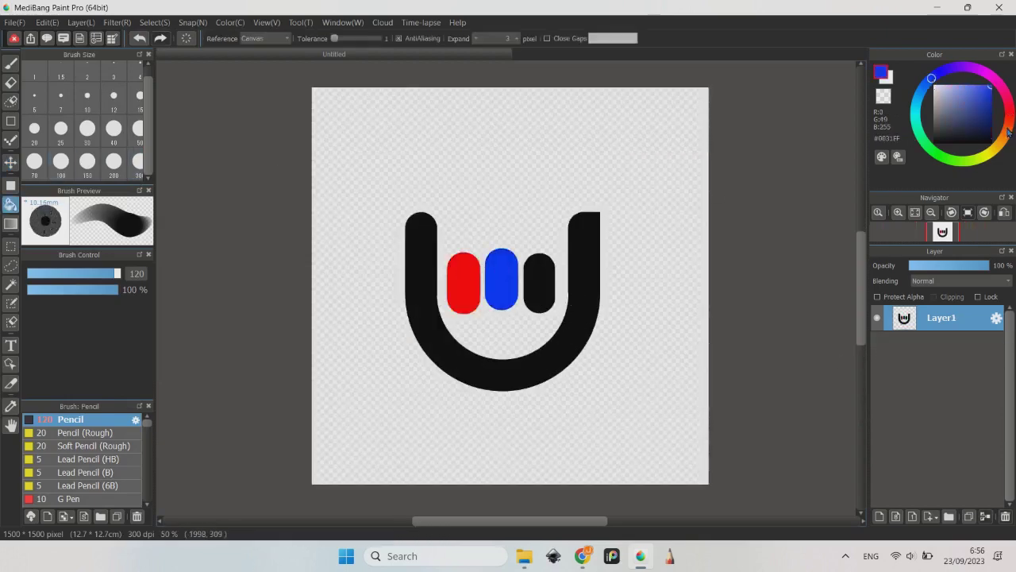
{"action": "left_click", "coordinate": [1004, 137]}
{"action": "left_click", "coordinate": [543, 269]}
{"action": "left_click", "coordinate": [933, 157]}
{"action": "left_click", "coordinate": [590, 256]}
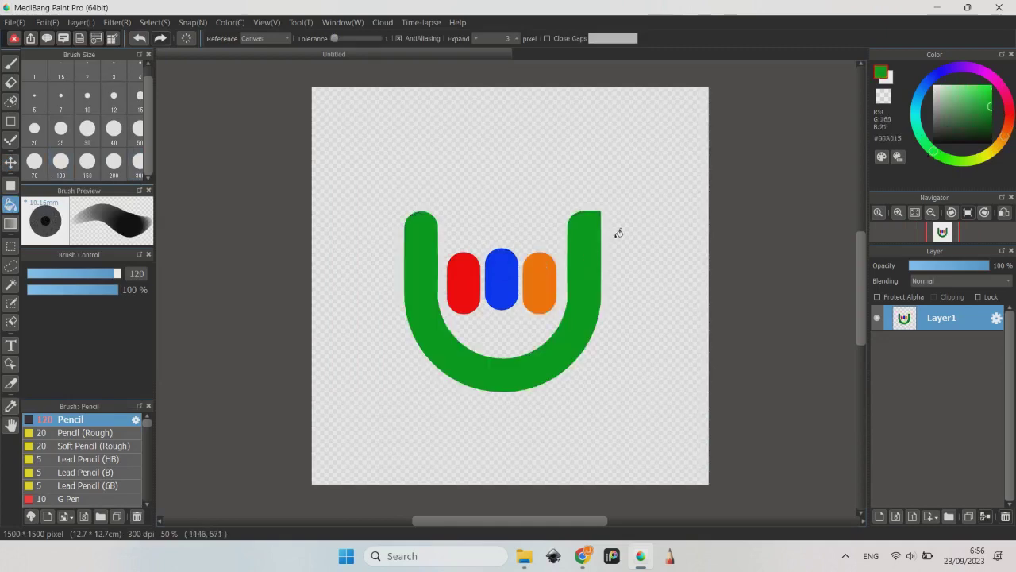
Step: Shift the logo up and start a text box below it
{"action": "left_click", "coordinate": [10, 162]}
{"action": "left_click_drag", "start_coordinate": [493, 271], "coordinate": [497, 231]}
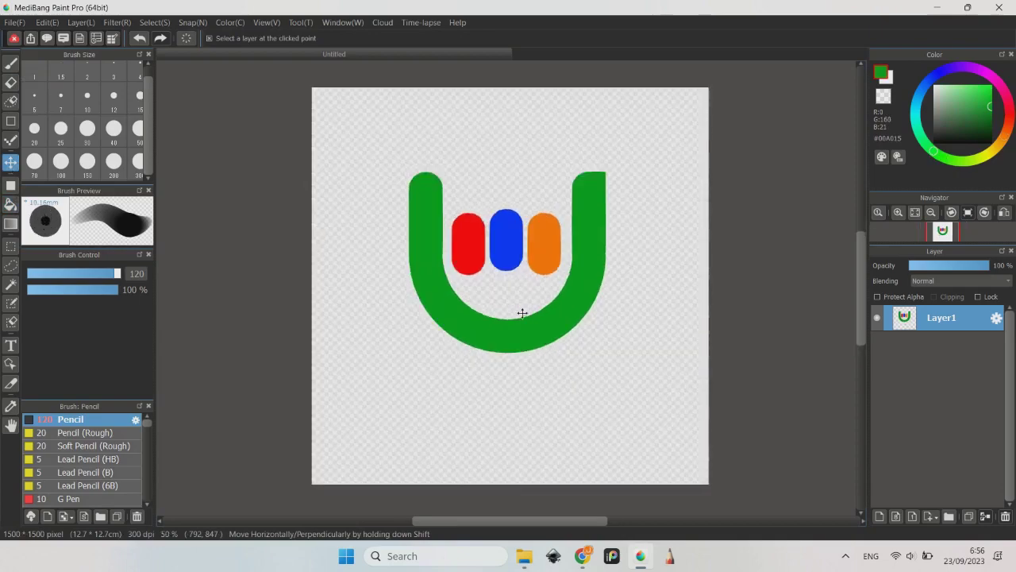
{"action": "left_click", "coordinate": [10, 345]}
{"action": "left_click", "coordinate": [358, 357]}
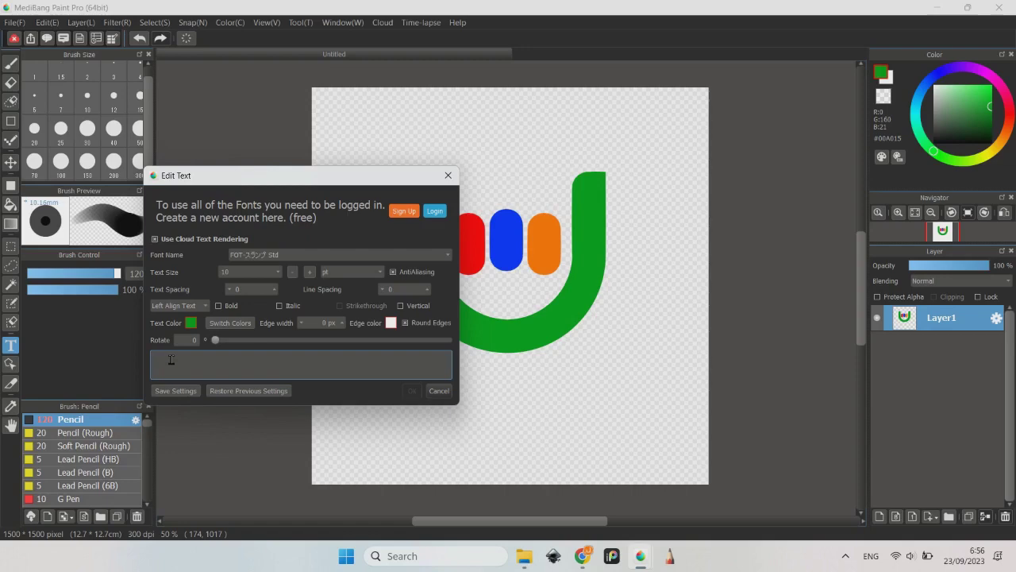
Step: Type 'MEDIBANG LOGO' in capitals with text size 30
{"action": "key", "text": "Caps_Lock"}
{"action": "type", "text": "MEDIBANG"}
{"action": "type", "text": "LOGO"}
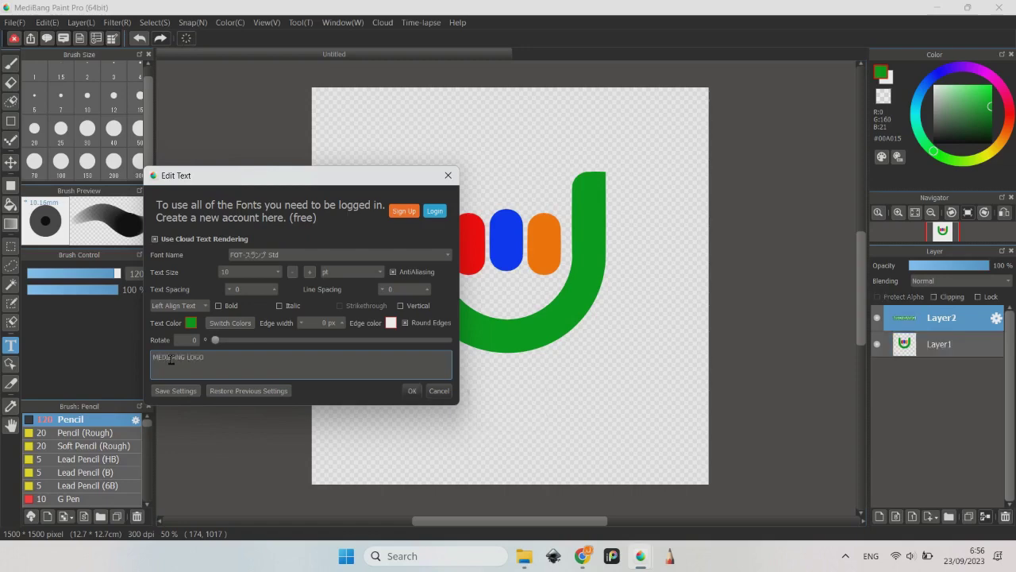
{"action": "left_click", "coordinate": [250, 271]}
{"action": "left_click", "coordinate": [249, 340]}
{"action": "left_click_drag", "start_coordinate": [337, 176], "coordinate": [711, 100]}
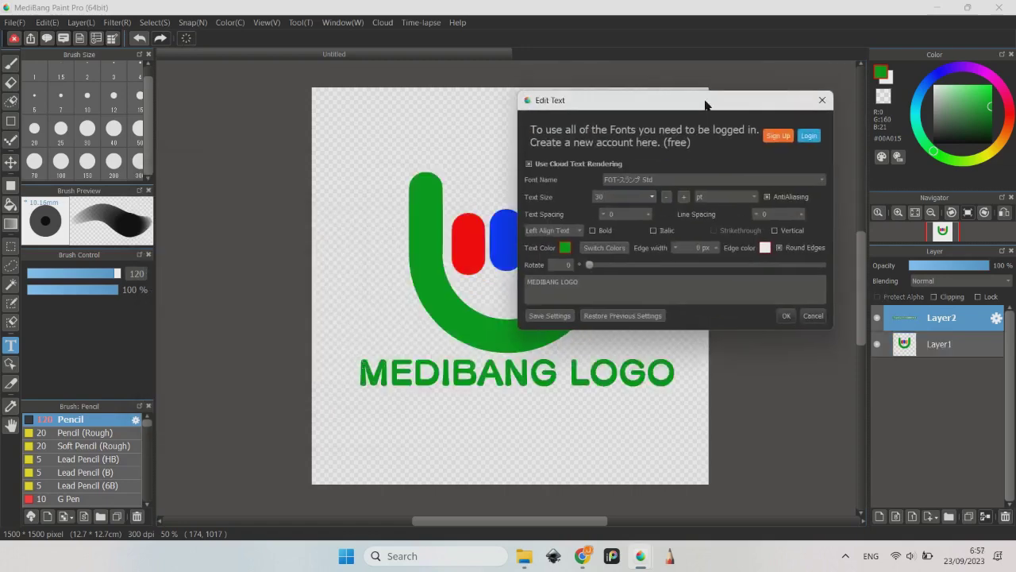
Step: Try several fonts and settle on a heavy sans font for the text
{"action": "left_click", "coordinate": [822, 179]}
{"action": "scroll", "coordinate": [665, 309], "scroll_direction": "down", "scroll_amount": 2}
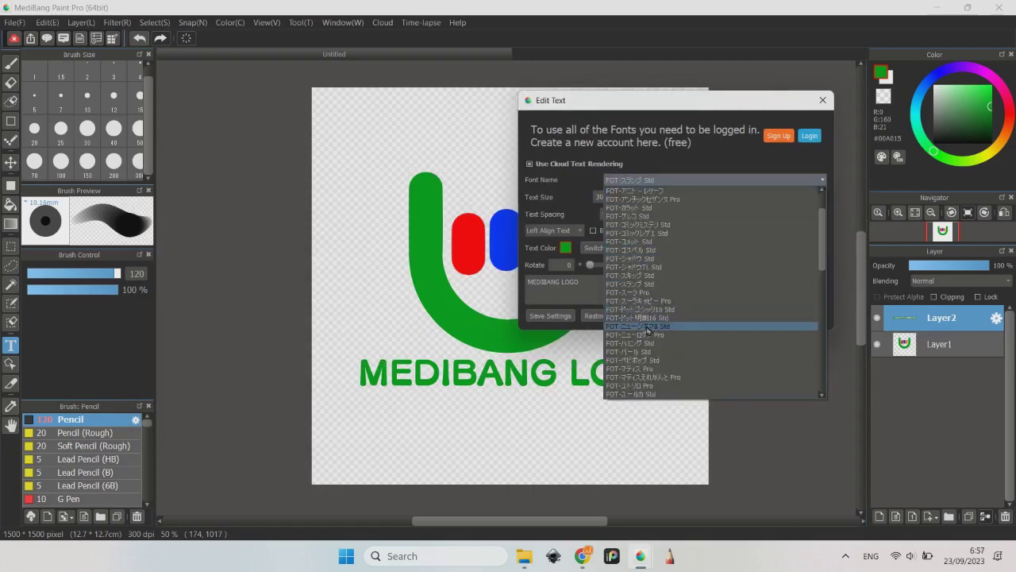
{"action": "left_click", "coordinate": [650, 325]}
{"action": "left_click", "coordinate": [747, 179]}
{"action": "left_click", "coordinate": [658, 385]}
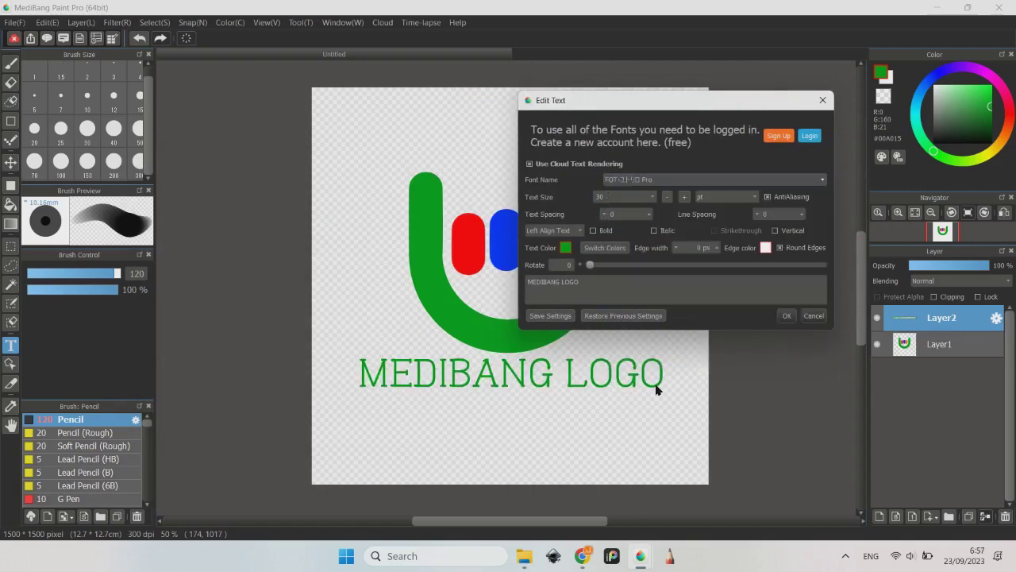
{"action": "left_click", "coordinate": [714, 179]}
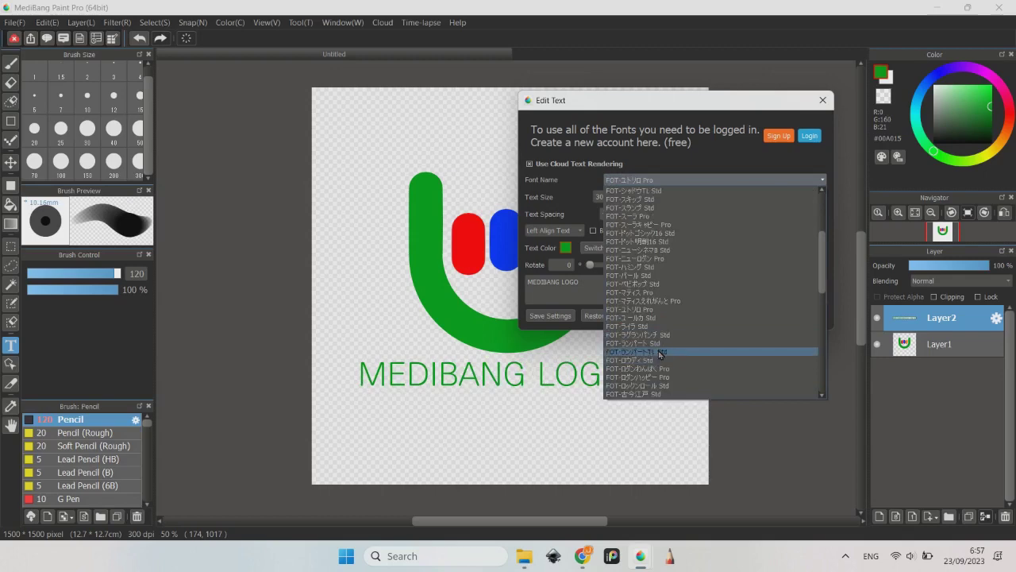
{"action": "left_click", "coordinate": [661, 351]}
{"action": "left_click", "coordinate": [823, 180]}
{"action": "left_click", "coordinate": [696, 343]}
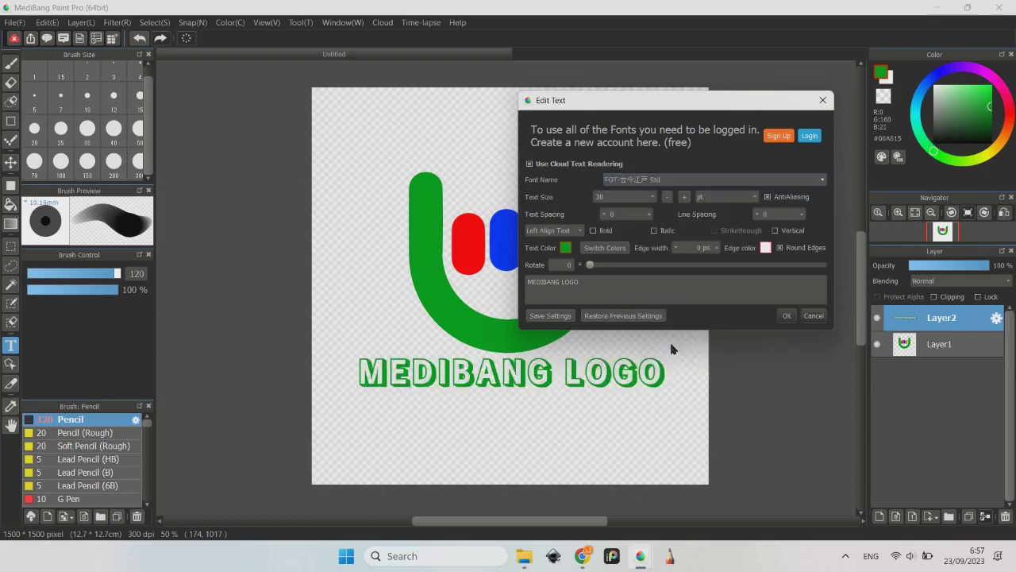
{"action": "left_click", "coordinate": [823, 181]}
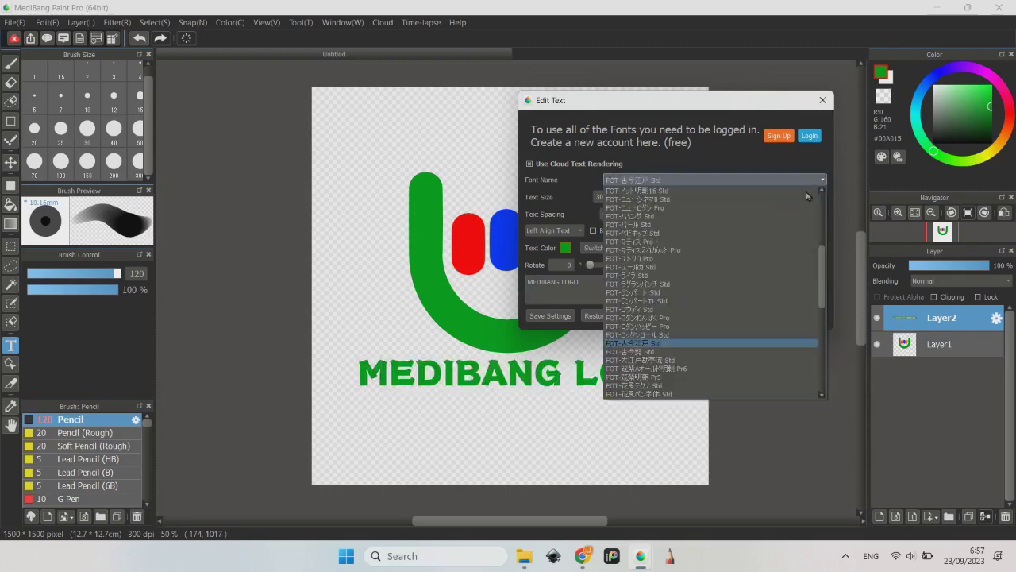
{"action": "scroll", "coordinate": [711, 296], "scroll_direction": "down", "scroll_amount": 1}
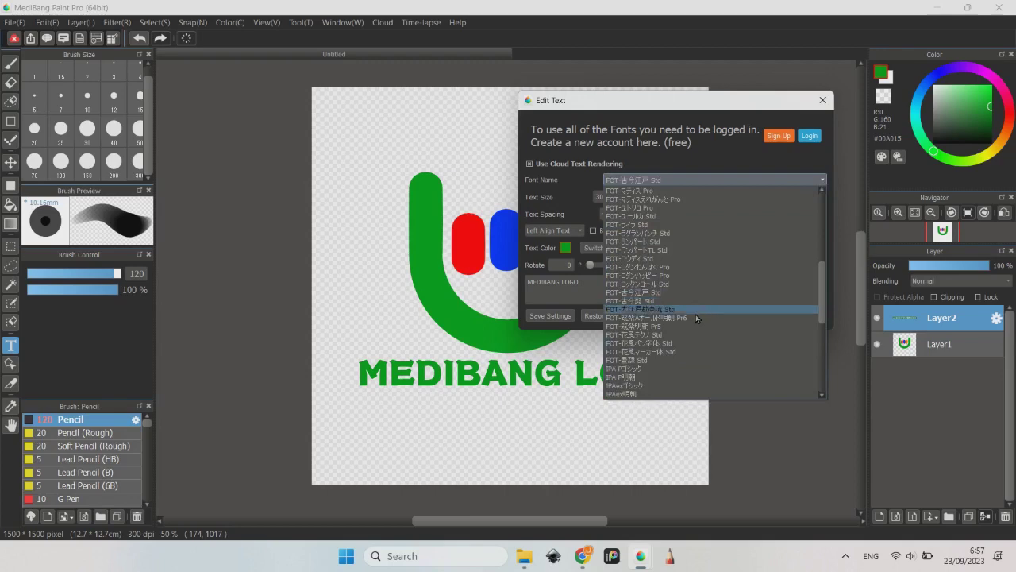
{"action": "left_click", "coordinate": [661, 362]}
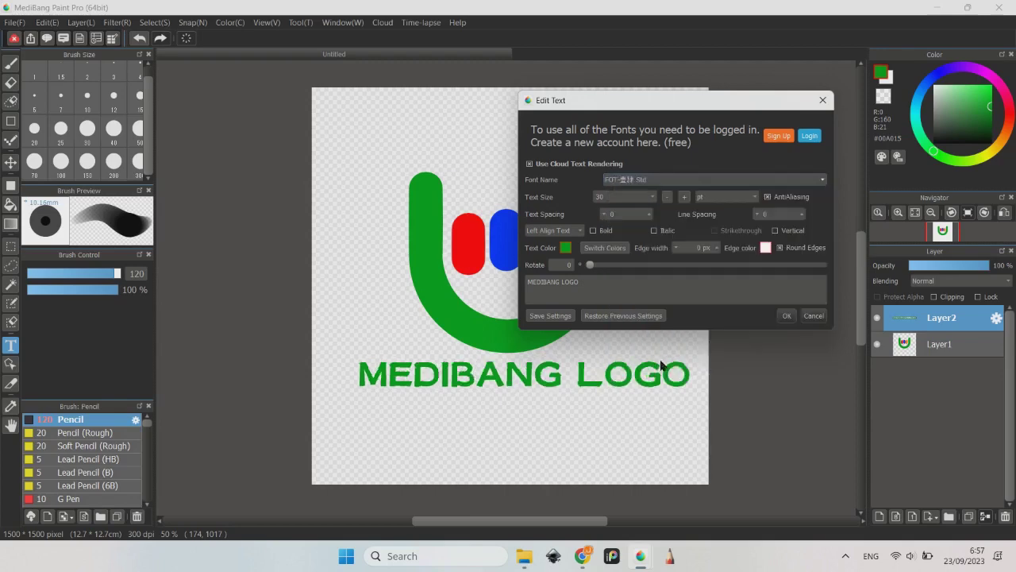
Step: Set the text colour to black and place the text on the canvas
{"action": "left_click", "coordinate": [566, 249]}
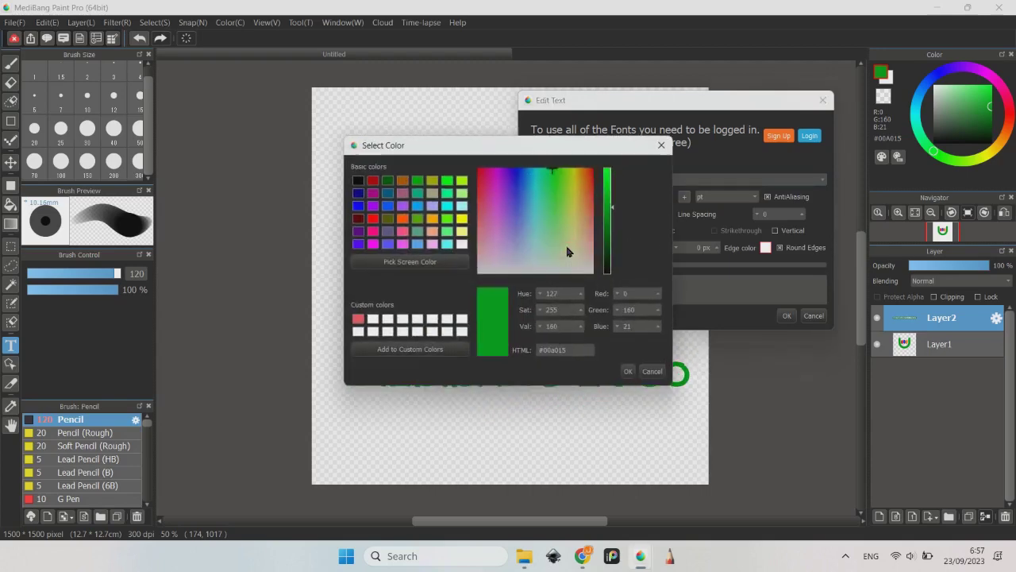
{"action": "left_click", "coordinate": [358, 181]}
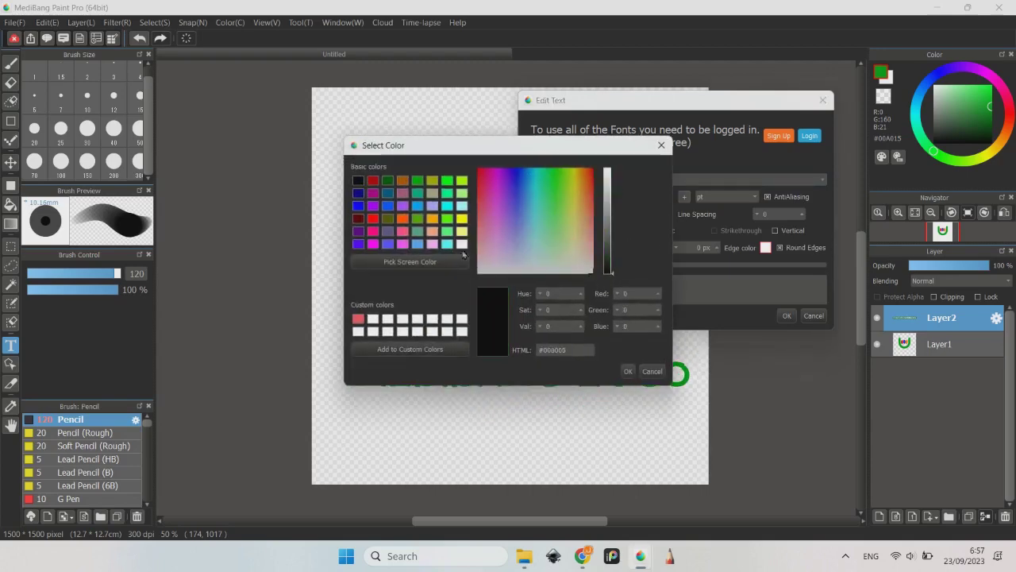
{"action": "left_click", "coordinate": [627, 370]}
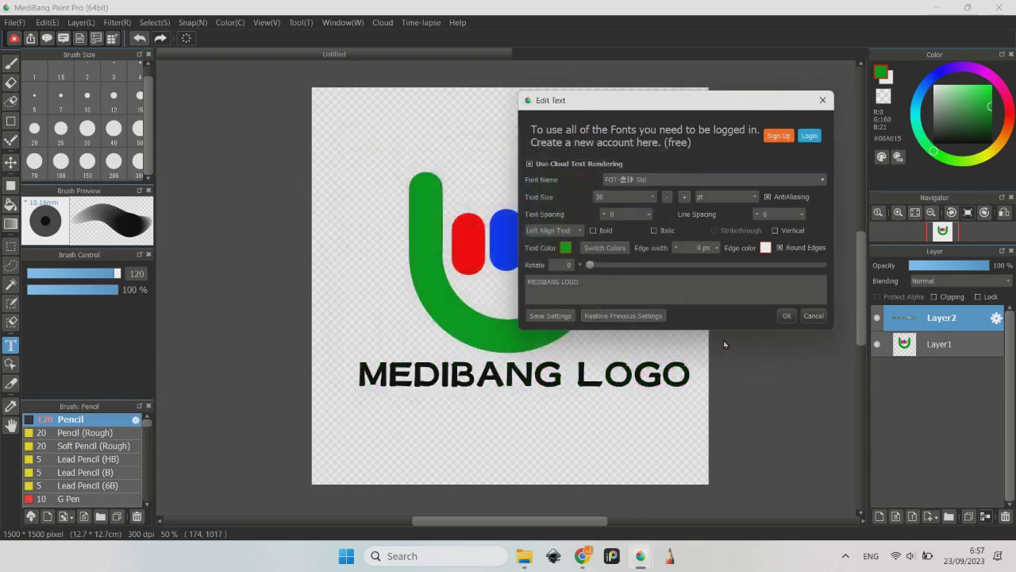
{"action": "left_click", "coordinate": [787, 316]}
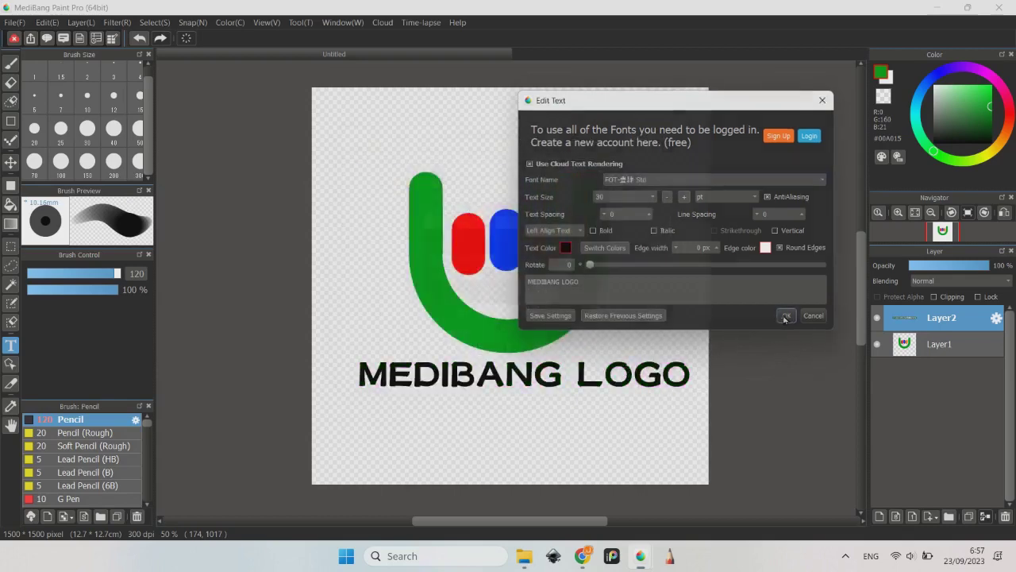
Step: Nudge the 'MEDIBANG LOGO' text left and down, and the green U slightly left
{"action": "left_click", "coordinate": [10, 161]}
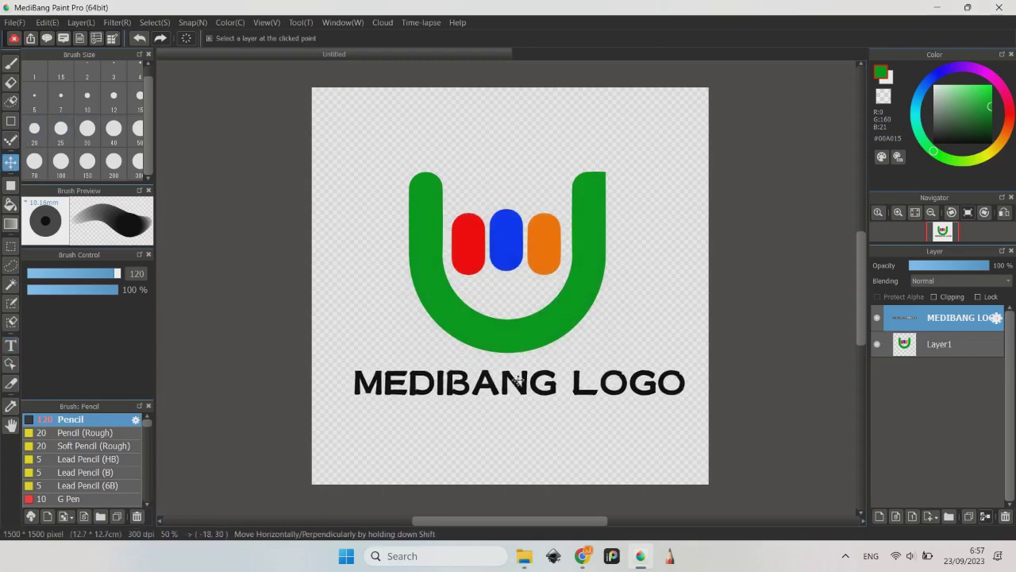
{"action": "left_click_drag", "start_coordinate": [522, 369], "coordinate": [512, 374]}
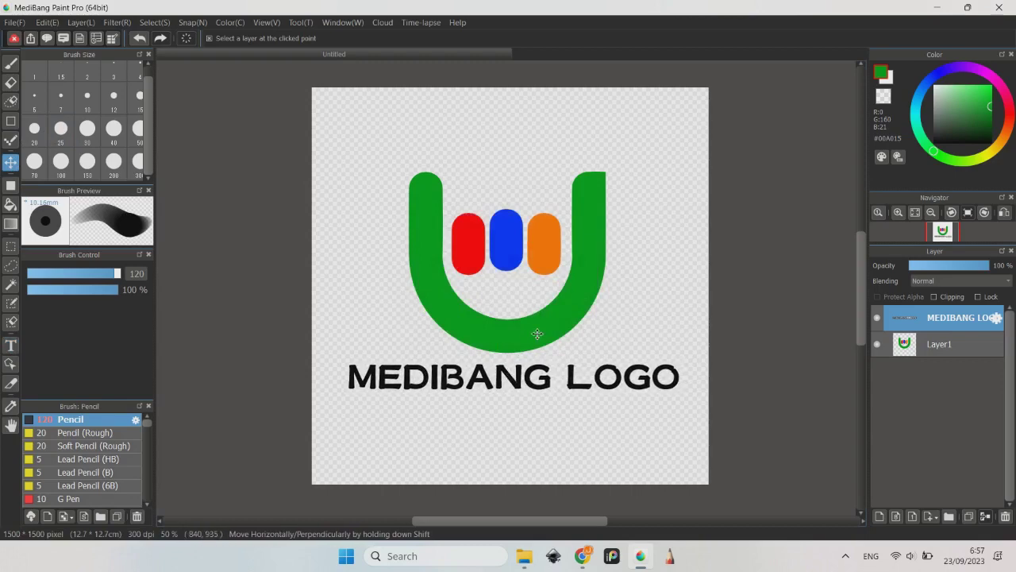
{"action": "left_click_drag", "start_coordinate": [538, 333], "coordinate": [534, 333]}
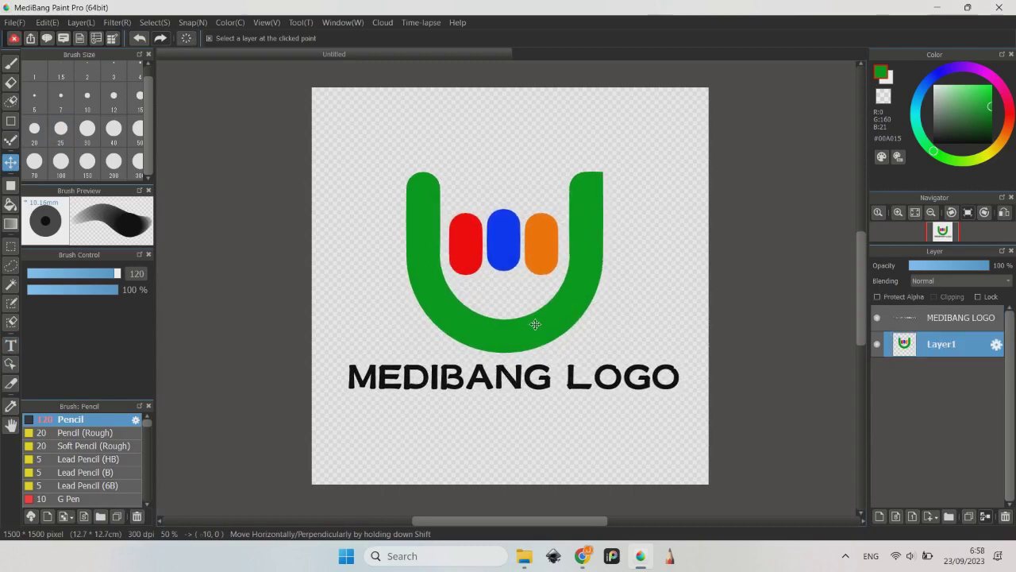
{"action": "left_click", "coordinate": [14, 22]}
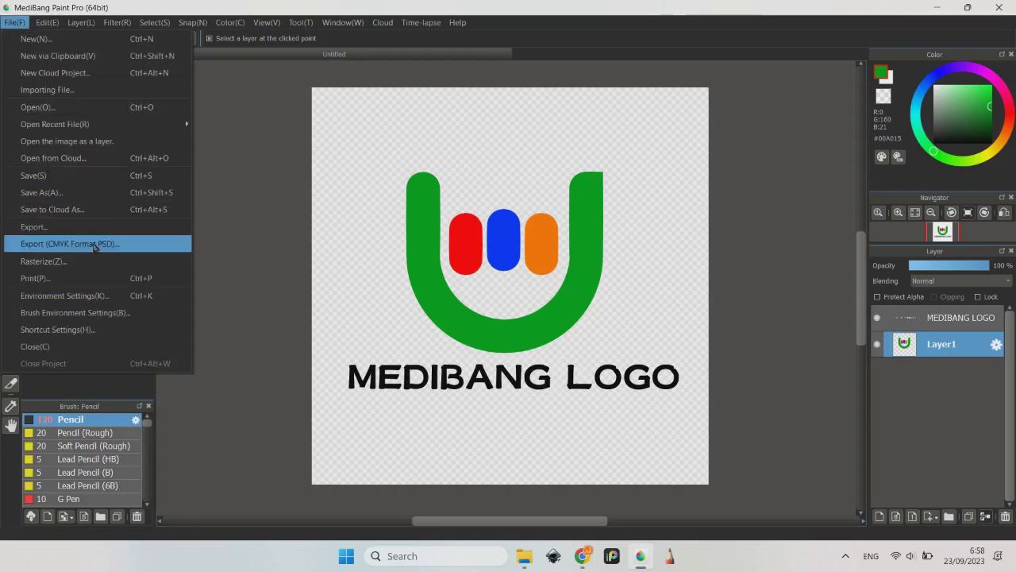
Step: Open Export Settings and keep the format as PNG (24-bit PNG) at 800 × 800 px
{"action": "left_click", "coordinate": [82, 229]}
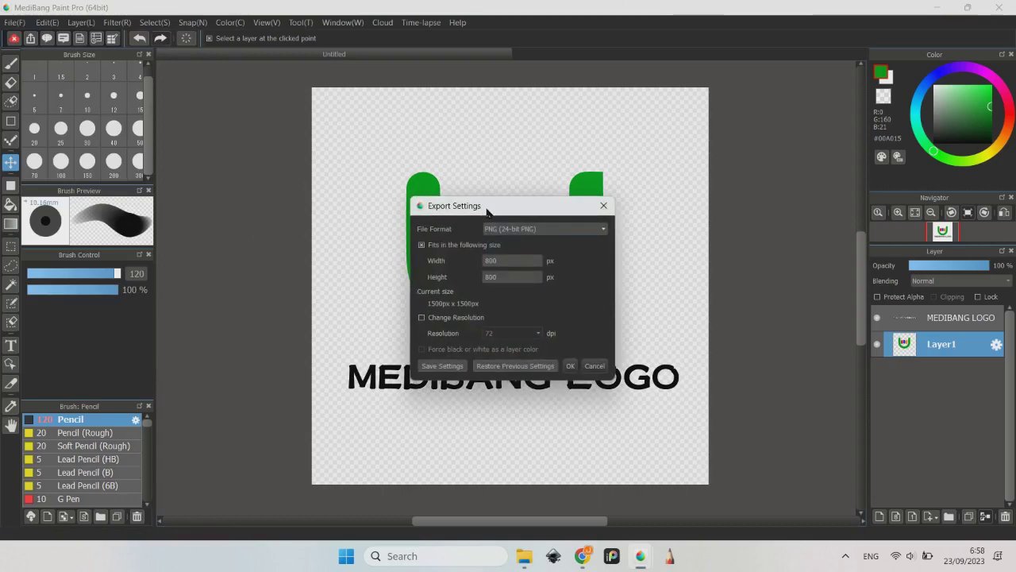
{"action": "left_click_drag", "start_coordinate": [488, 208], "coordinate": [517, 144]}
{"action": "left_click", "coordinate": [632, 165]}
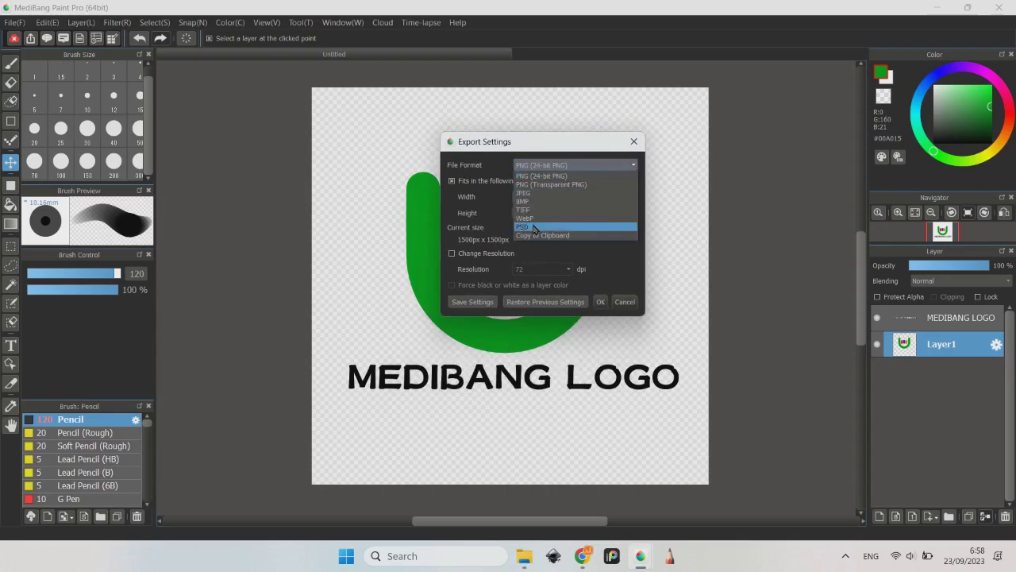
{"action": "left_click", "coordinate": [587, 146]}
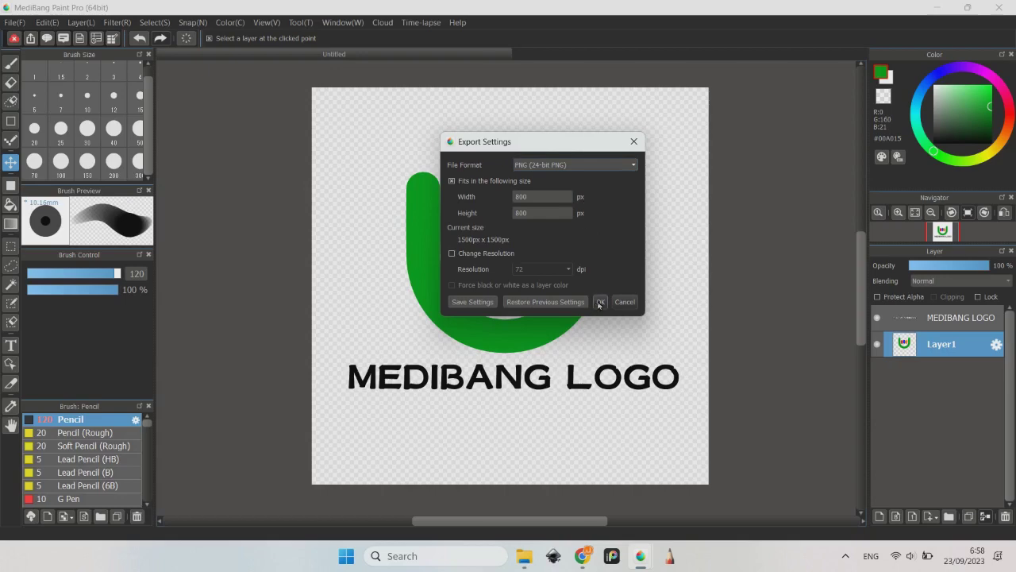
Step: Accept the export settings and save the PNG as 'MEDIBANG LOGO' on Local Disk (D:)
{"action": "left_click", "coordinate": [599, 303]}
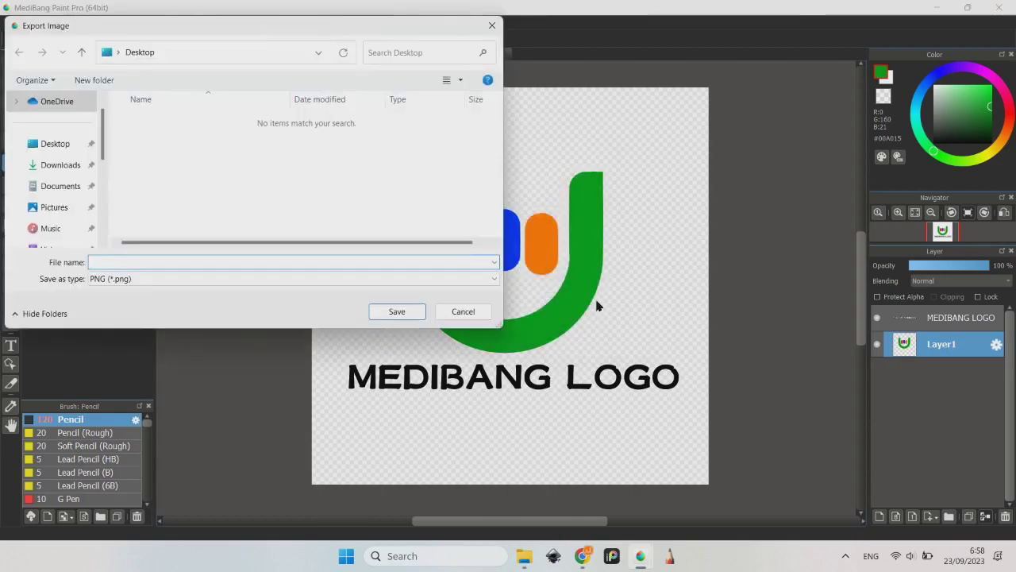
{"action": "scroll", "coordinate": [74, 166], "scroll_direction": "down", "scroll_amount": 1}
{"action": "scroll", "coordinate": [74, 198], "scroll_direction": "down", "scroll_amount": 2}
{"action": "left_click", "coordinate": [76, 228]}
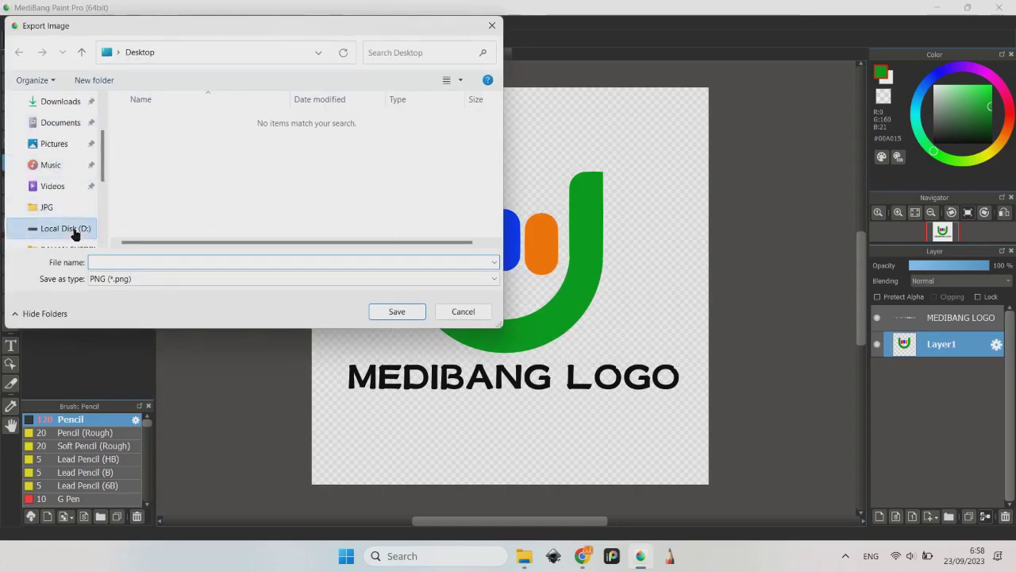
{"action": "left_click", "coordinate": [127, 260]}
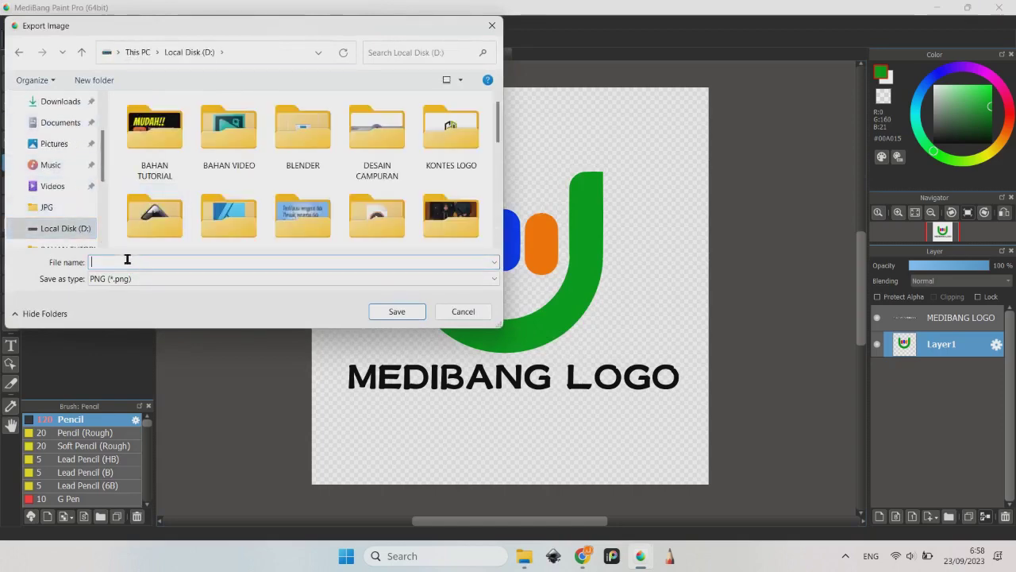
{"action": "type", "text": "M"}
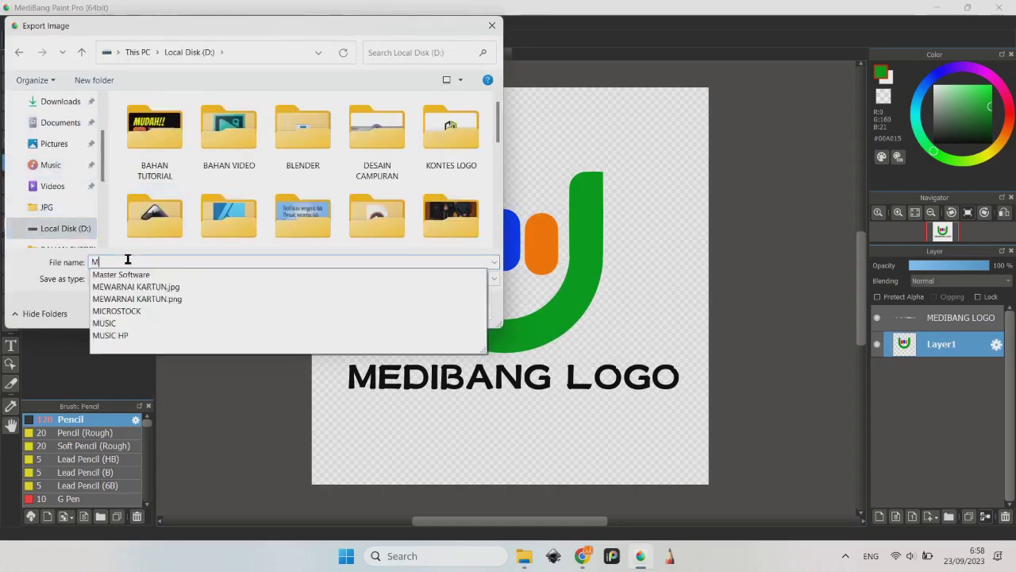
{"action": "type", "text": "EDIBANG LOGO"}
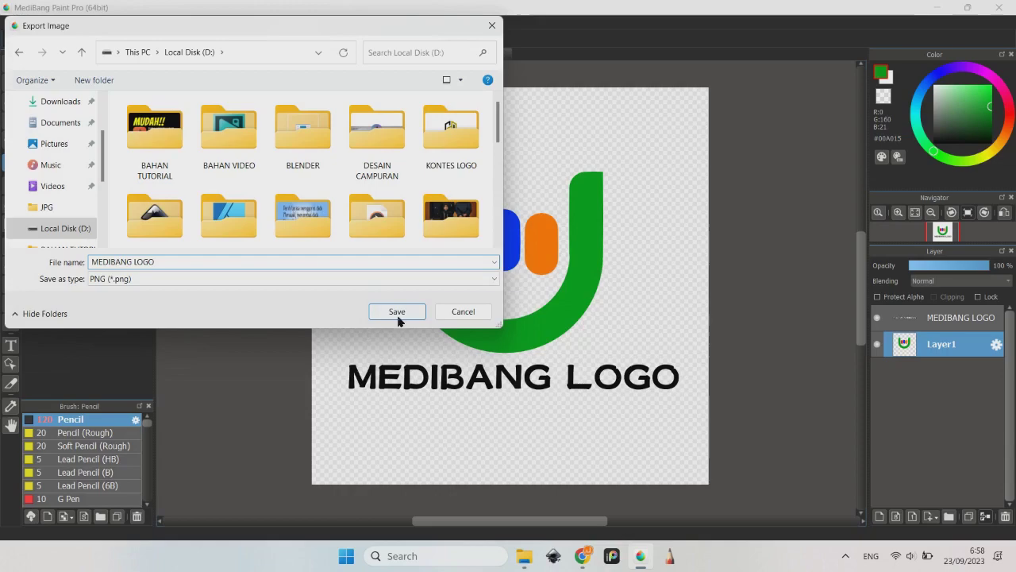
{"action": "left_click", "coordinate": [397, 313]}
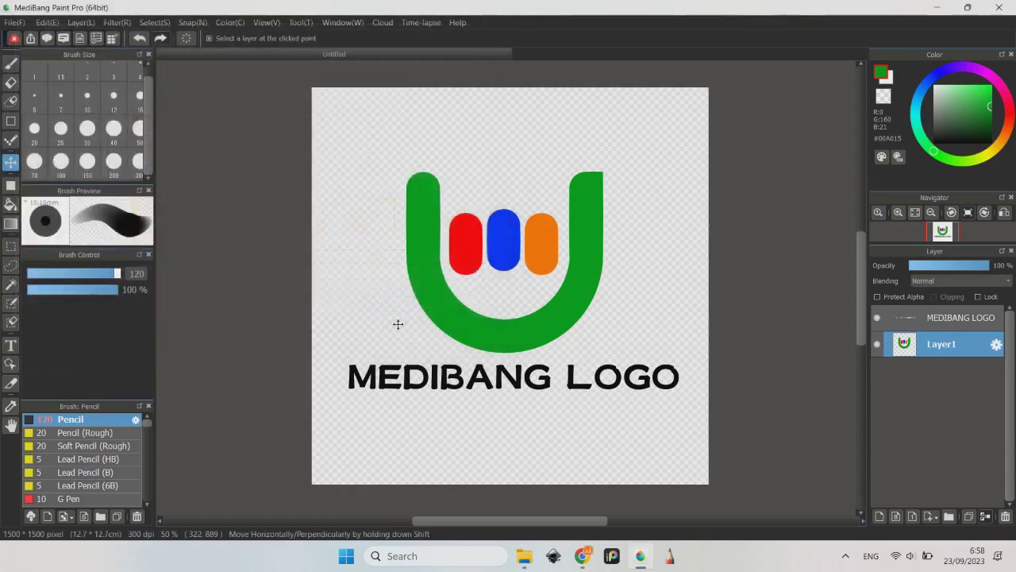